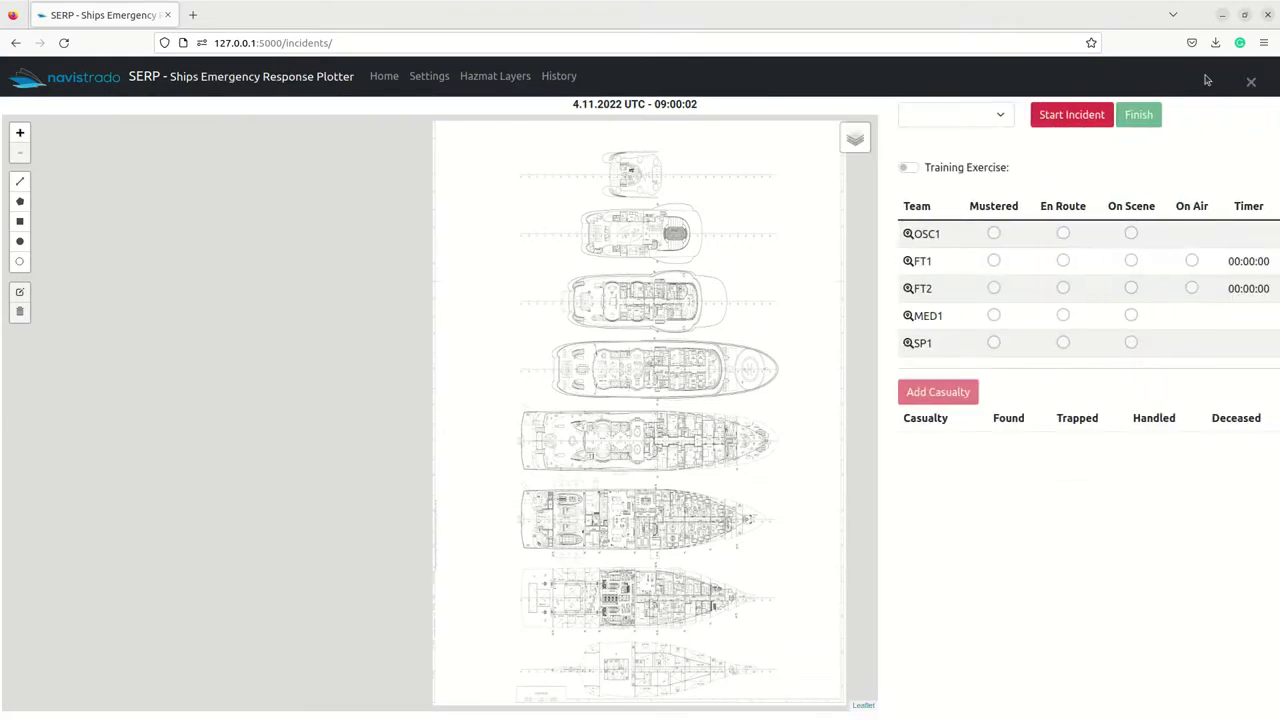
Step: Start a Fire incident with the Training Exercise toggle switched on
{"action": "left_click", "coordinate": [955, 117]}
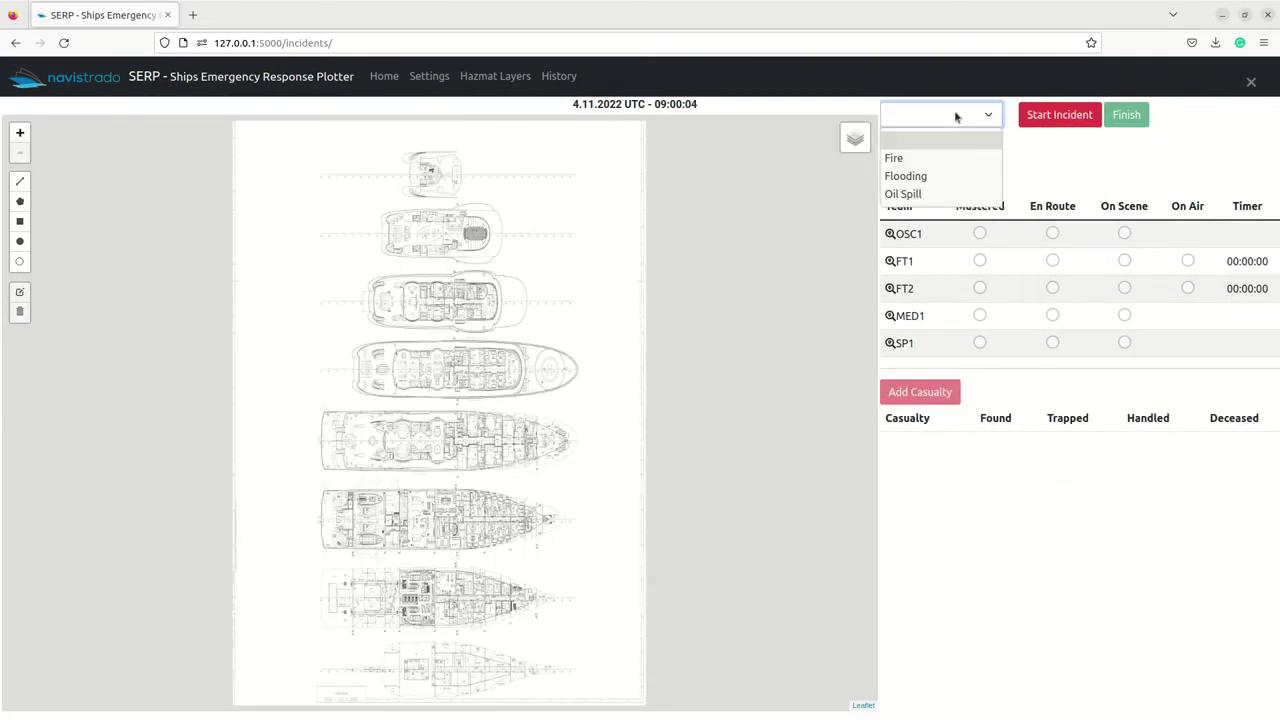
{"action": "left_click", "coordinate": [930, 160]}
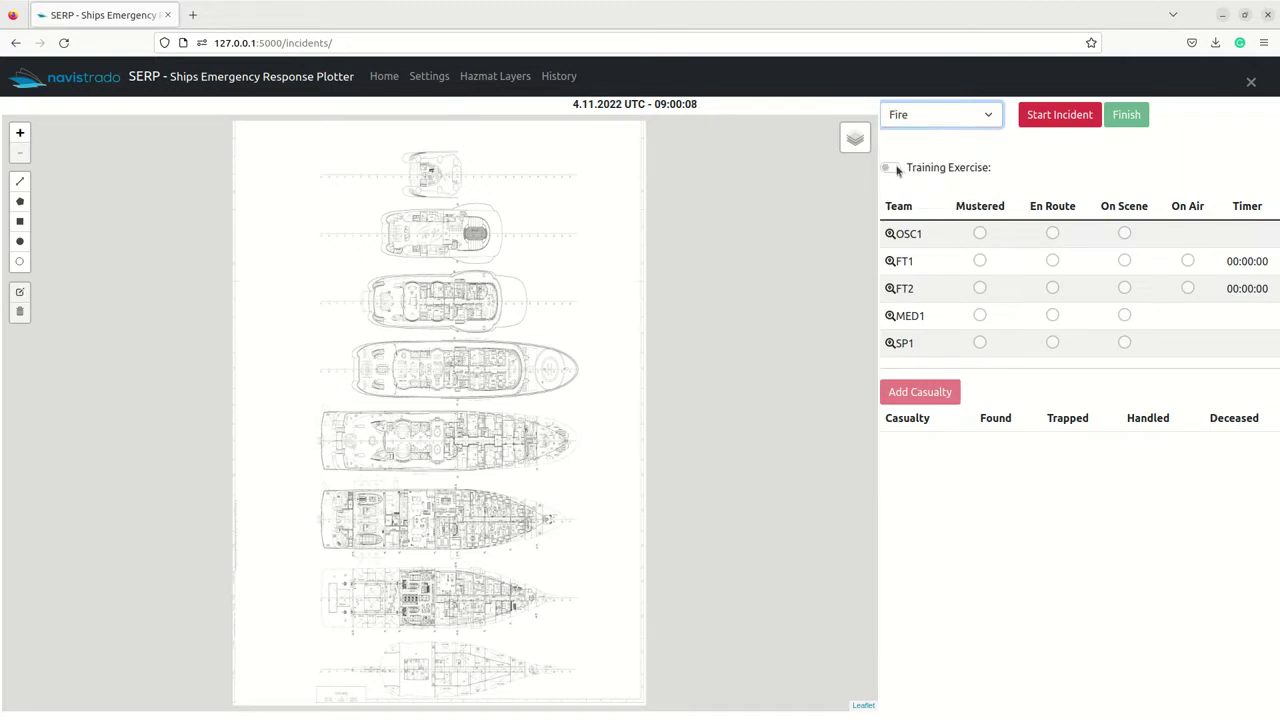
{"action": "left_click", "coordinate": [892, 168]}
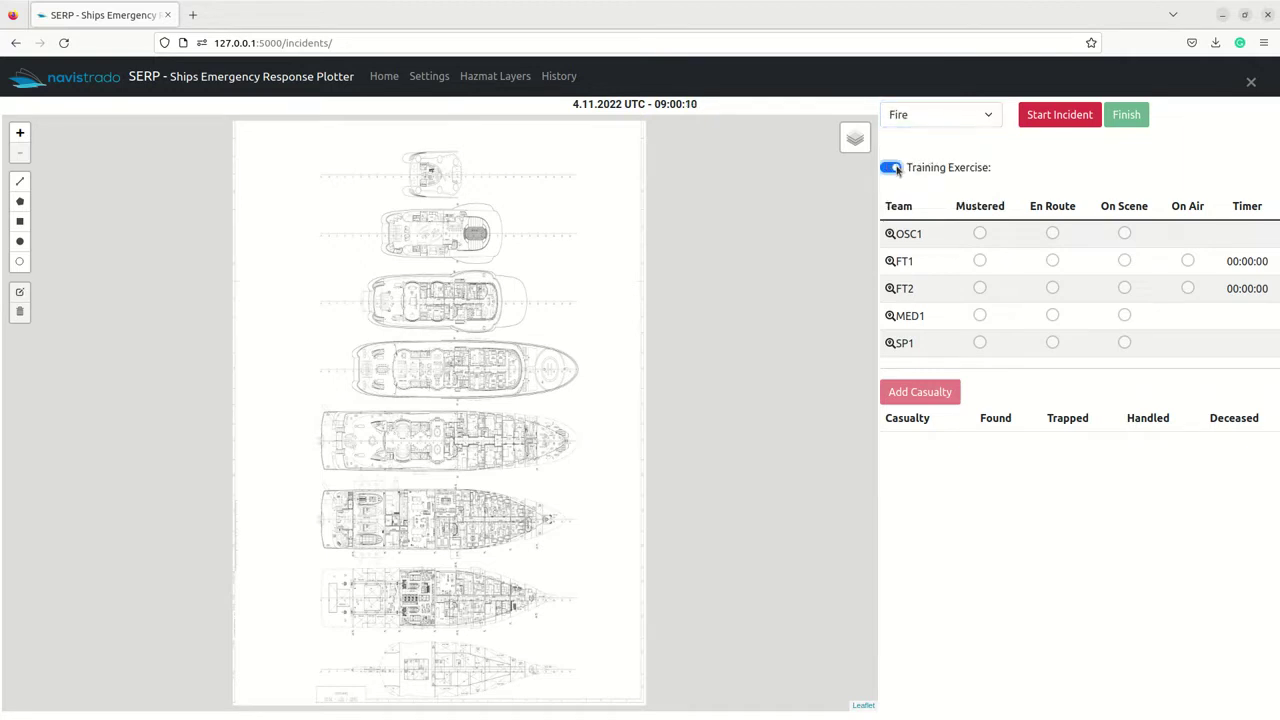
{"action": "left_click", "coordinate": [1048, 116]}
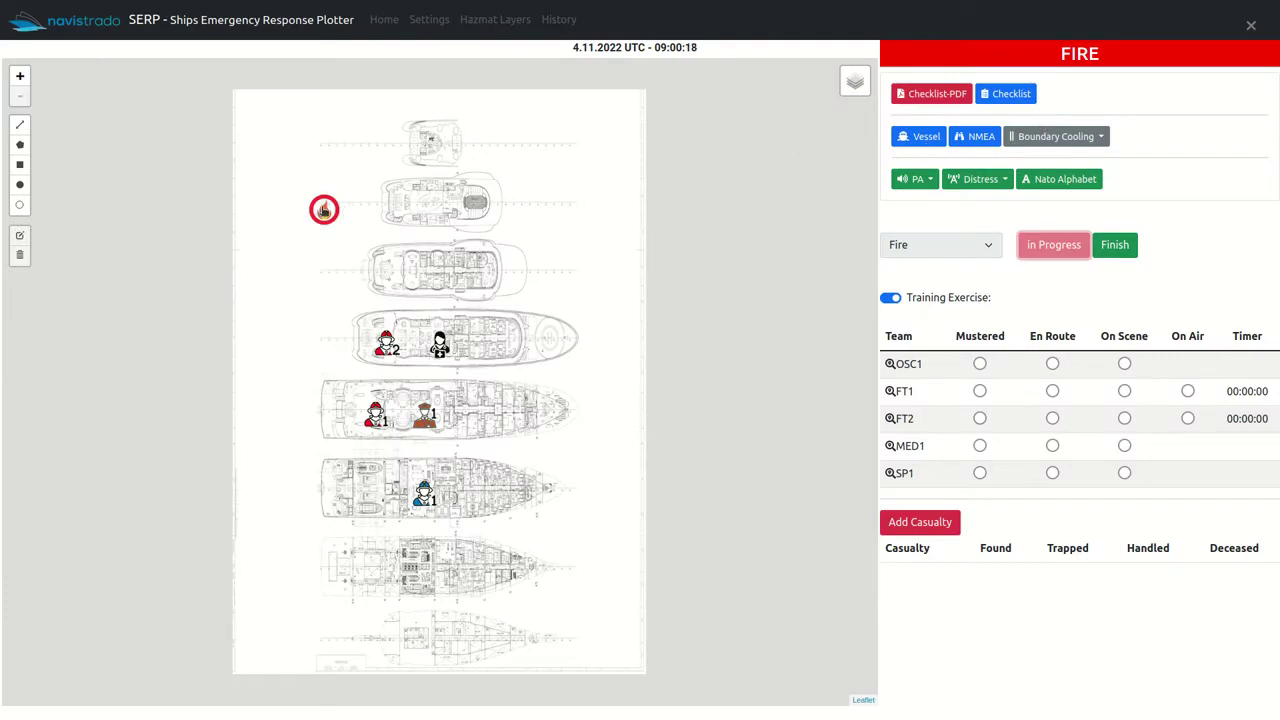
Step: Place the fire, OSC and FT1 markers on the lower deck and set OSC1 to Mustered
{"action": "mouse_move", "coordinate": [324, 209]}
{"action": "left_mouse_down"}
{"action": "mouse_move", "coordinate": [432, 387]}
{"action": "mouse_move", "coordinate": [447, 550]}
{"action": "mouse_move", "coordinate": [428, 560]}
{"action": "left_mouse_up"}
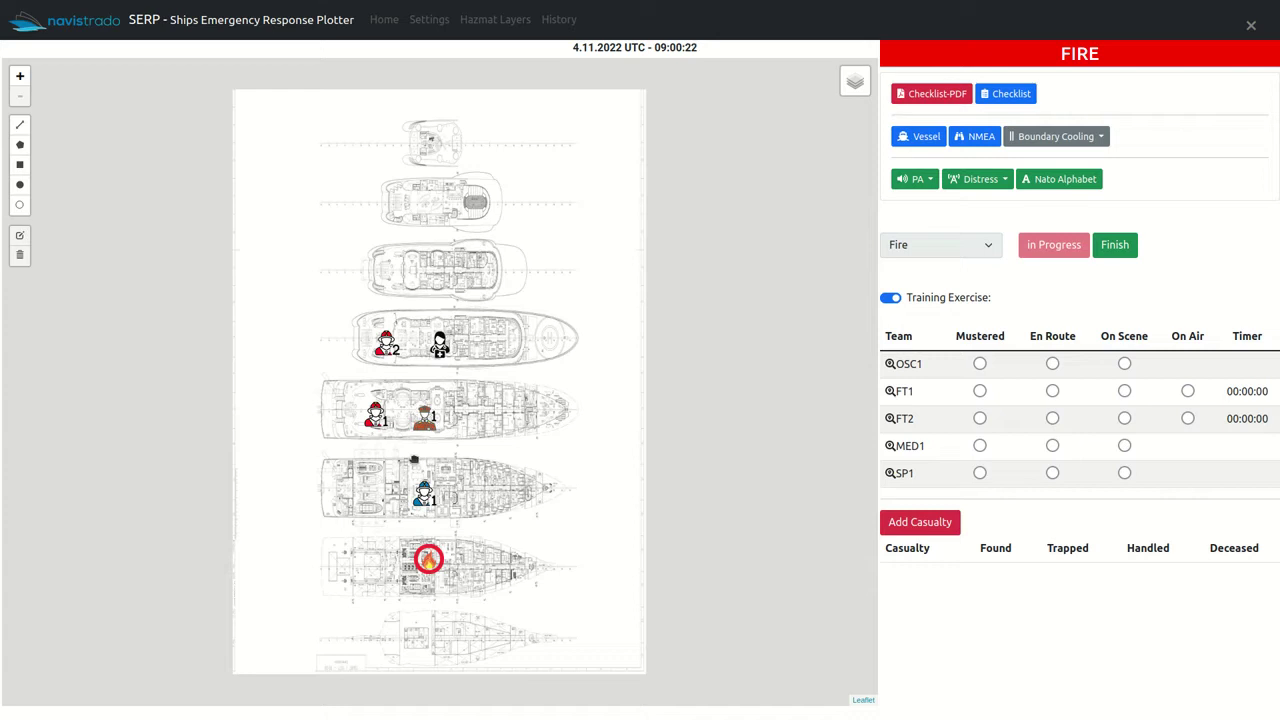
{"action": "left_click_drag", "start_coordinate": [424, 426], "coordinate": [377, 562]}
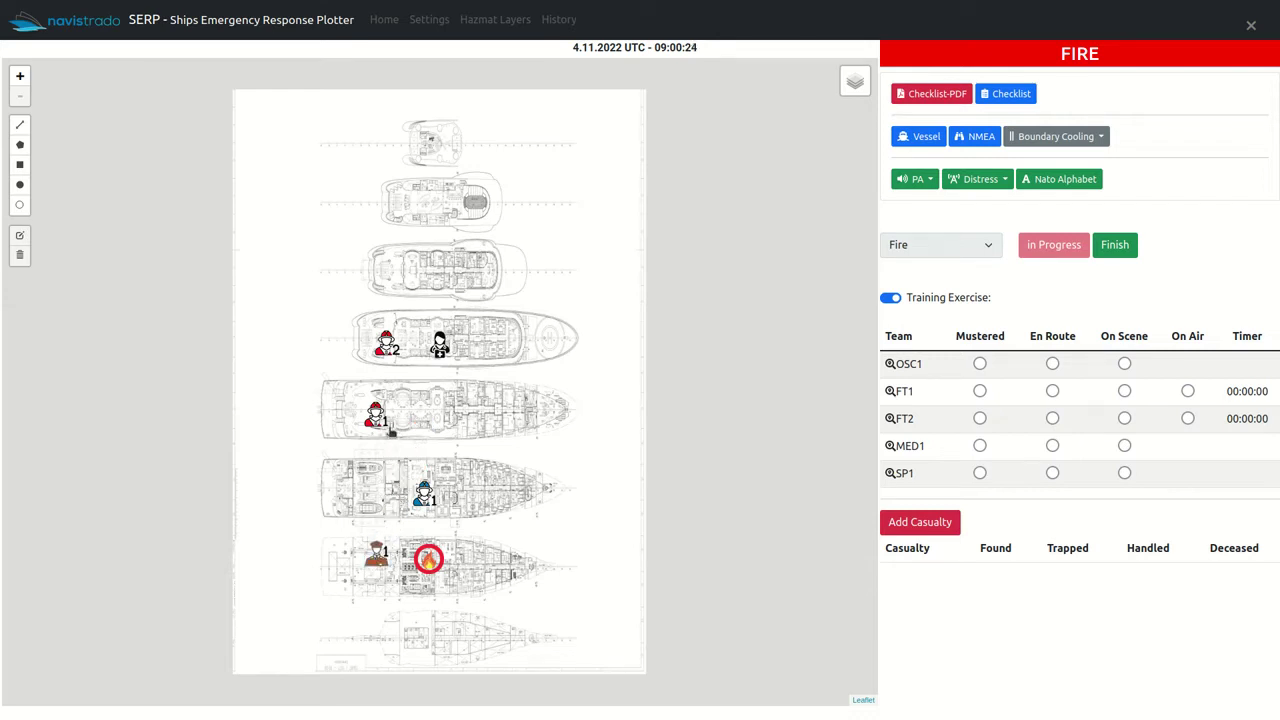
{"action": "left_click_drag", "start_coordinate": [377, 418], "coordinate": [484, 562]}
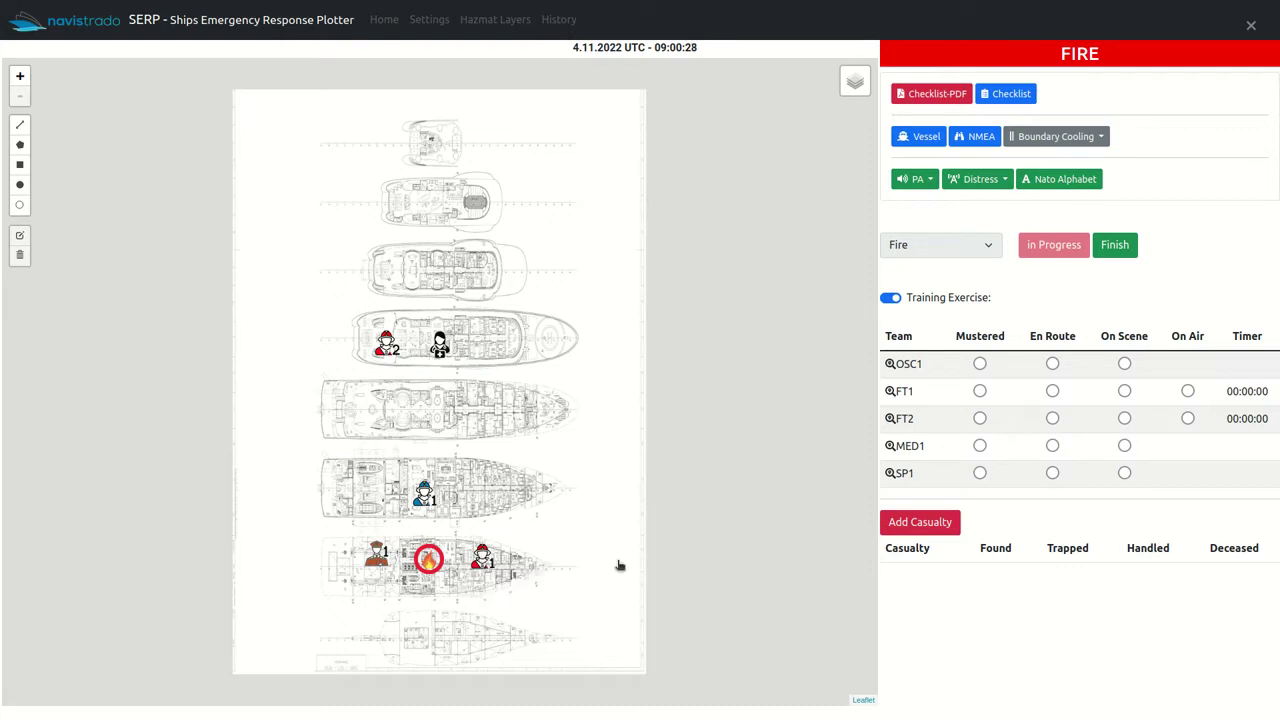
{"action": "left_click", "coordinate": [980, 366]}
Step: Advance OSC1 through En Route to On Scene, and FT1 through Mustered, En Route and On Scene to On Air
{"action": "left_click", "coordinate": [1052, 364]}
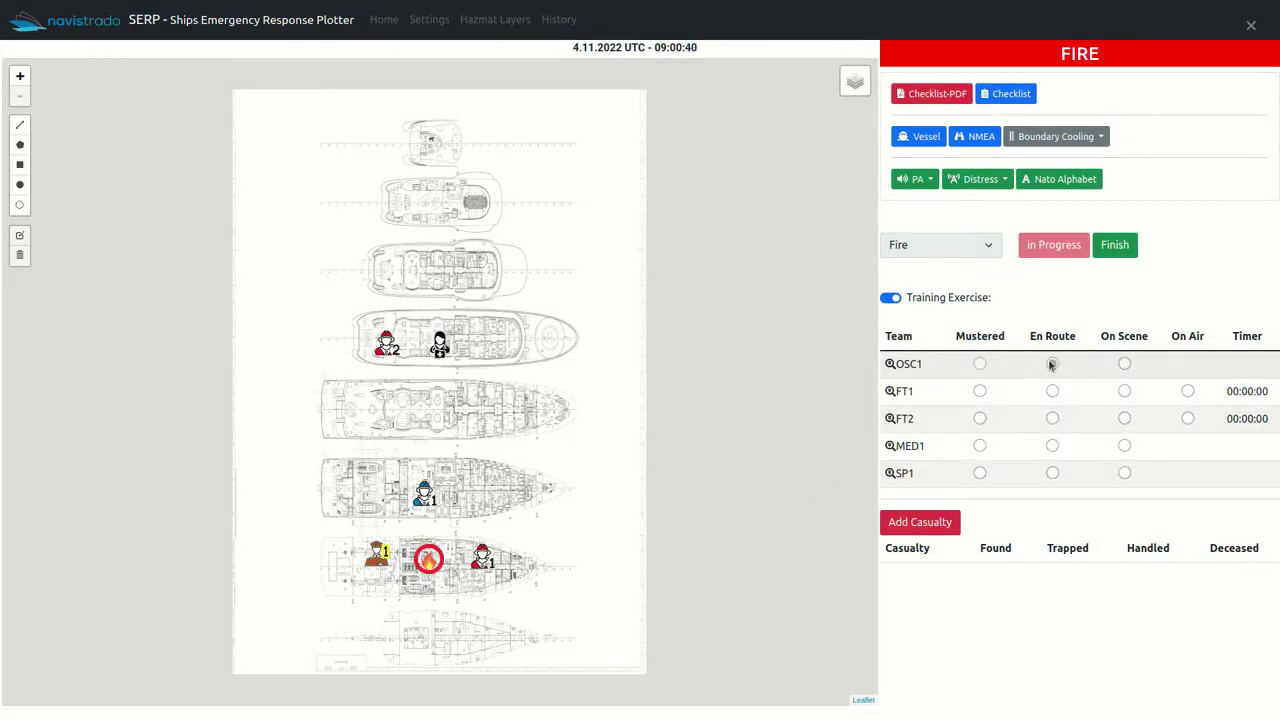
{"action": "left_click", "coordinate": [1124, 364]}
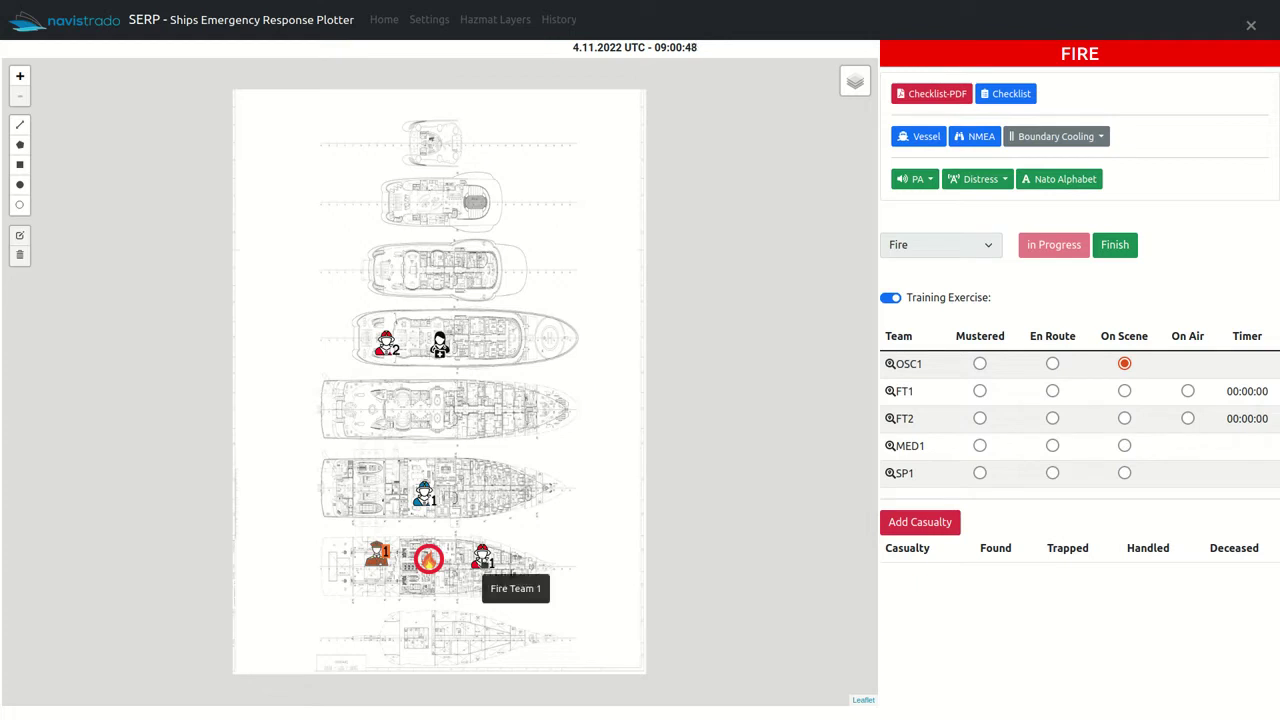
{"action": "left_click", "coordinate": [980, 391]}
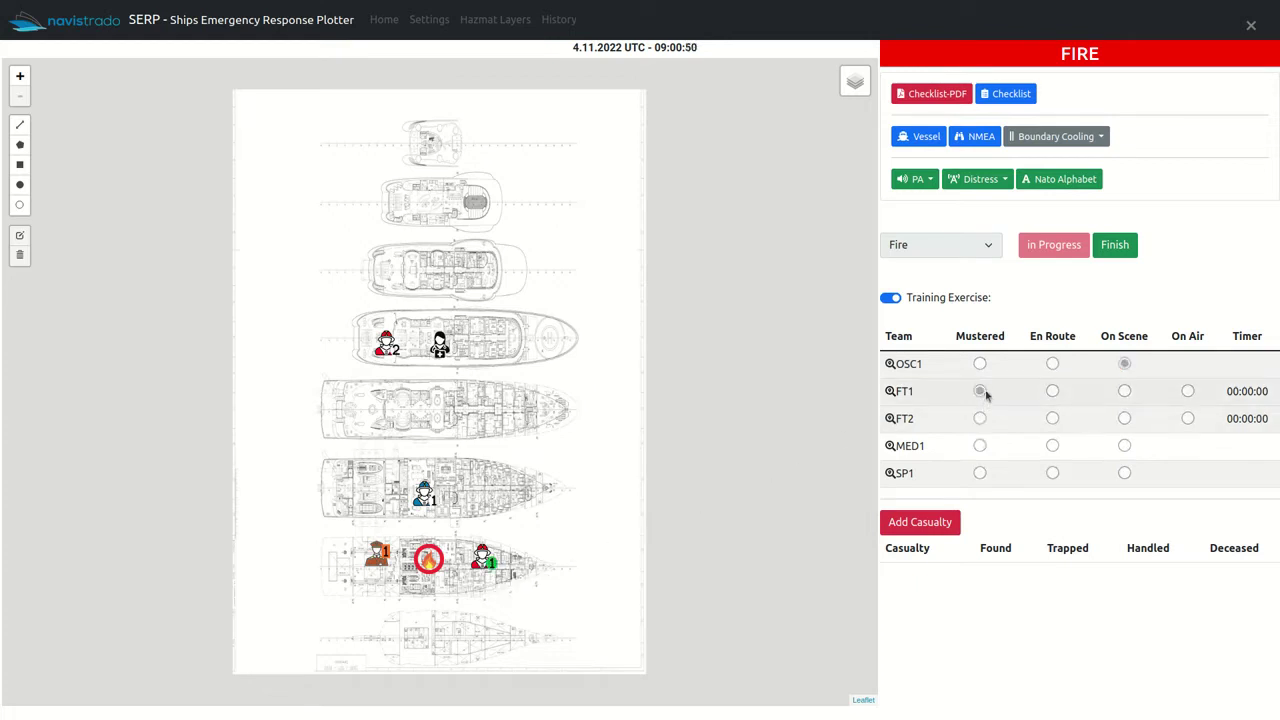
{"action": "left_click", "coordinate": [1052, 391]}
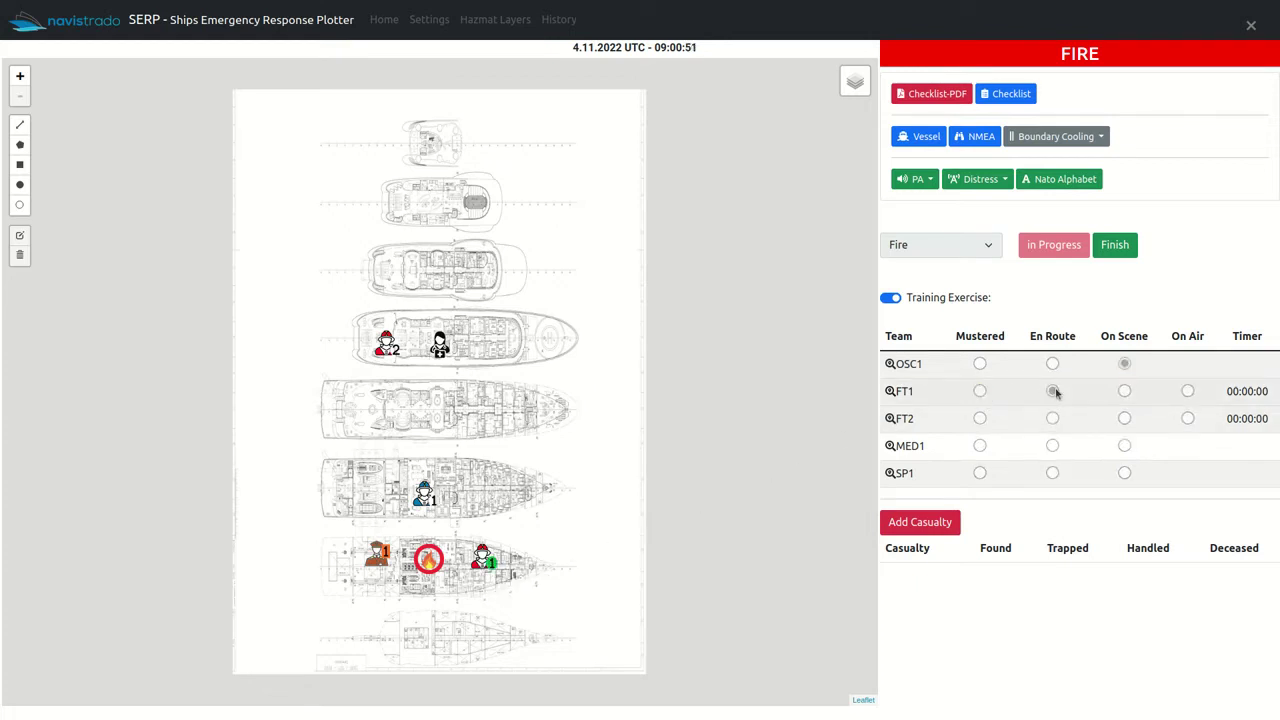
{"action": "left_click", "coordinate": [1125, 391]}
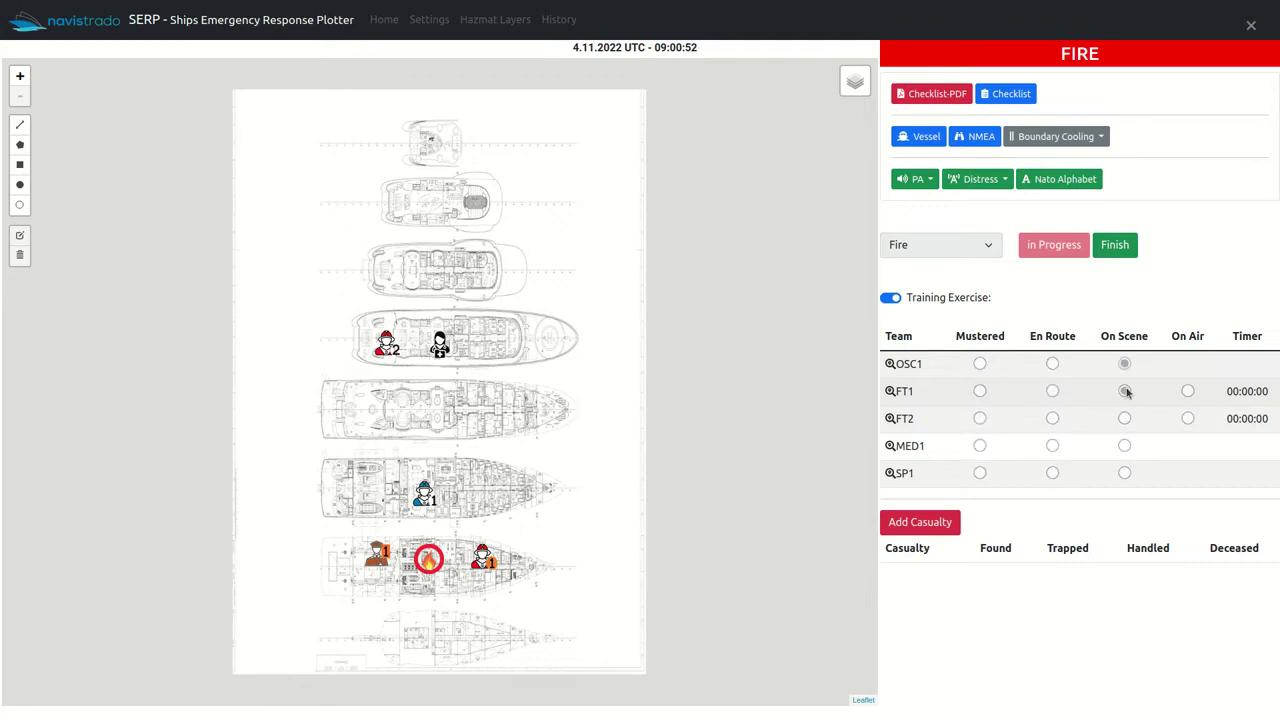
{"action": "left_click", "coordinate": [1188, 391]}
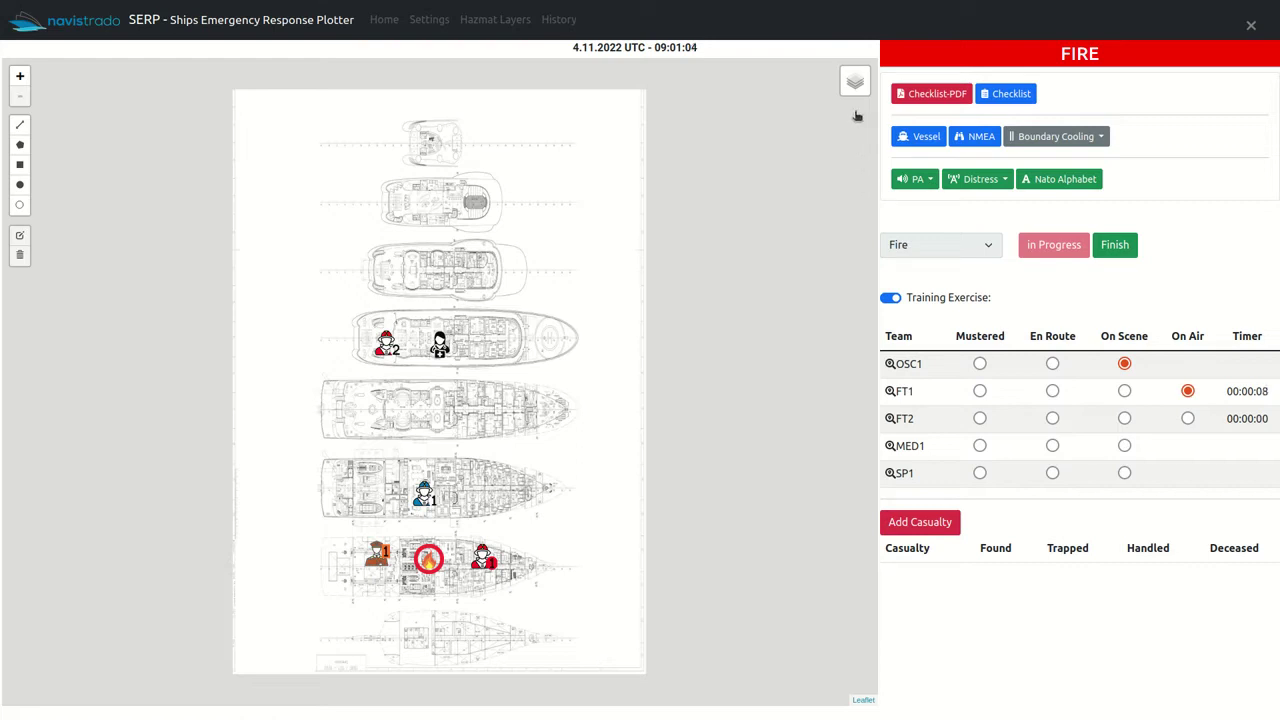
Step: Enable the Hazmat layer and review the Fuel Oil hazard sheet beside the fire on the lower deck
{"action": "mouse_move", "coordinate": [856, 84]}
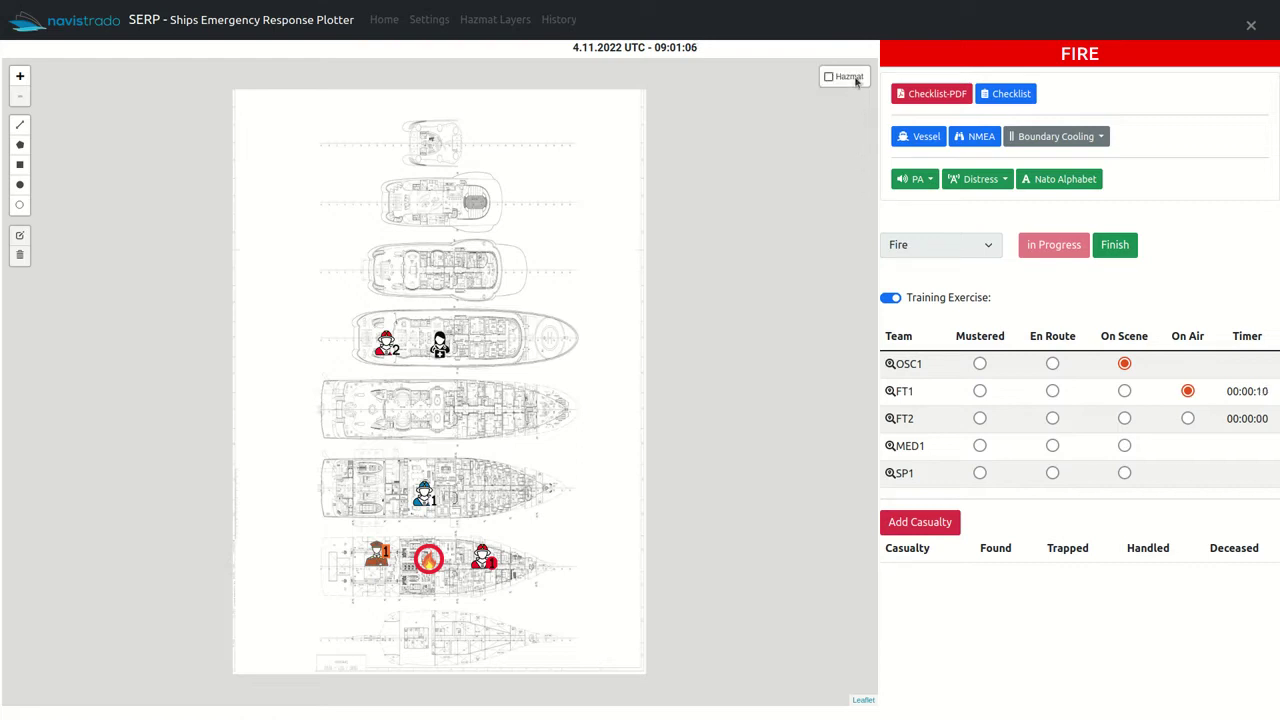
{"action": "left_click", "coordinate": [856, 82]}
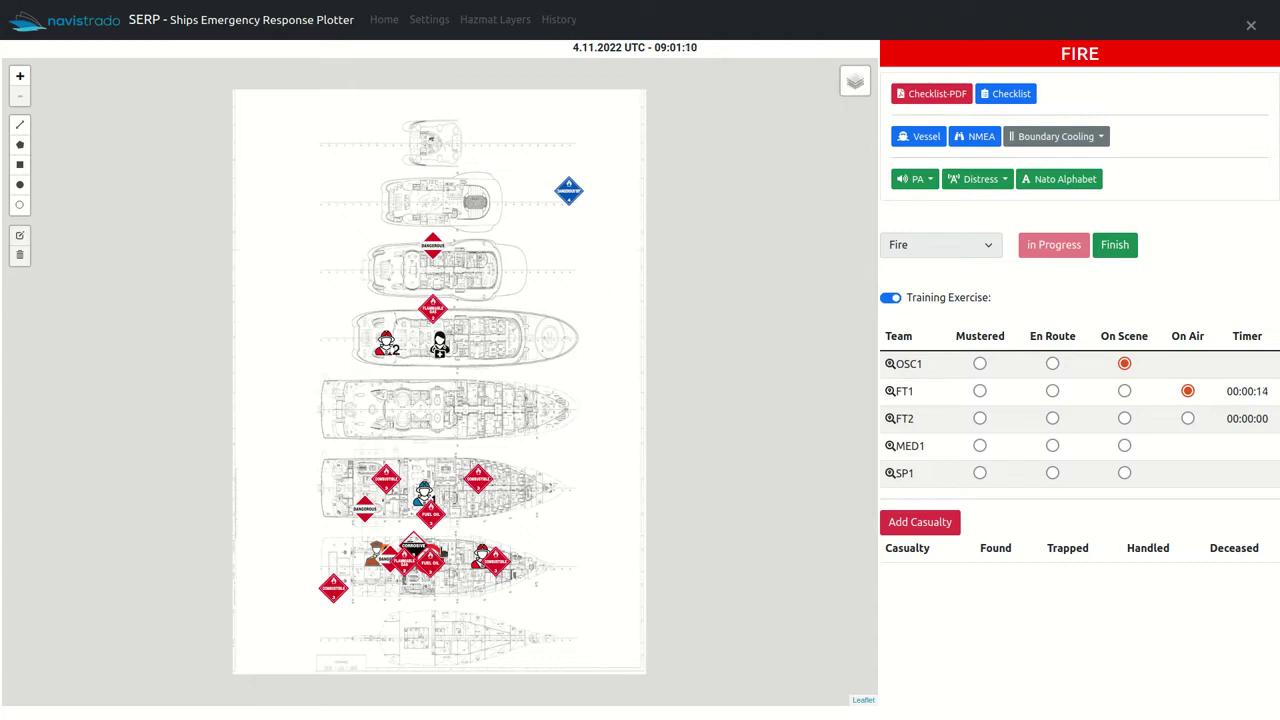
{"action": "mouse_move", "coordinate": [437, 568]}
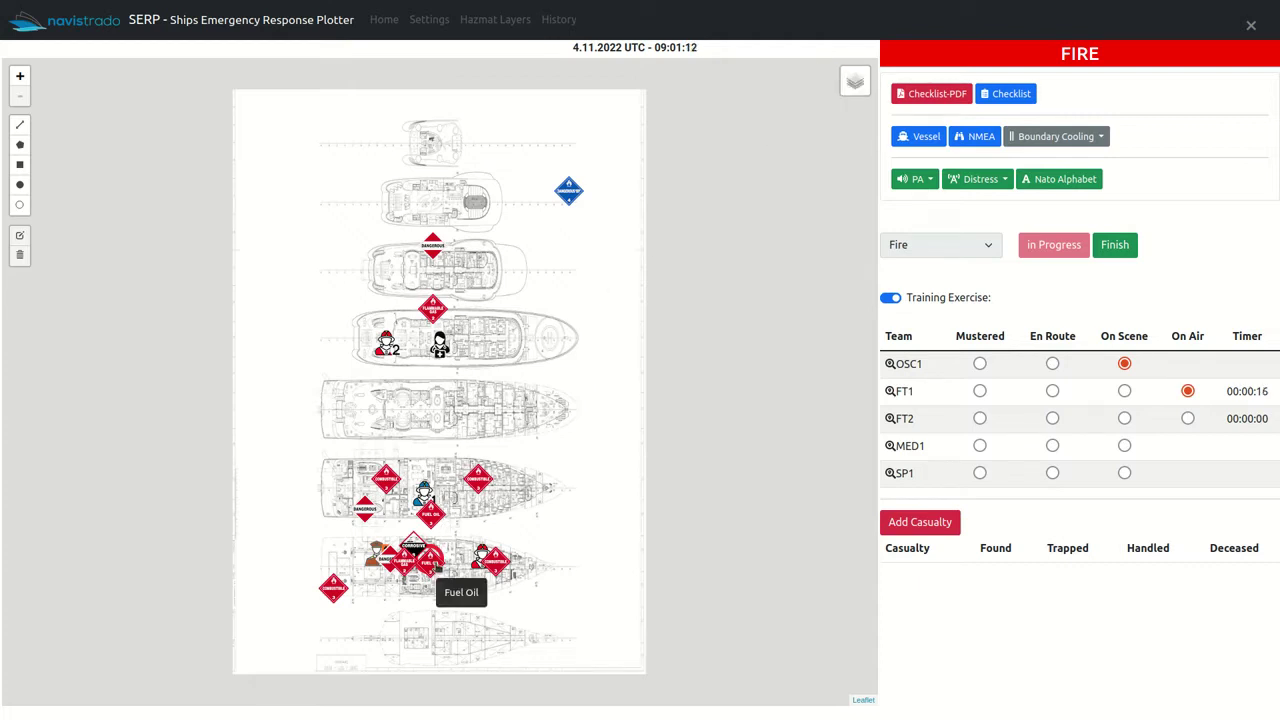
{"action": "left_click", "coordinate": [21, 77]}
{"action": "left_click", "coordinate": [21, 77]}
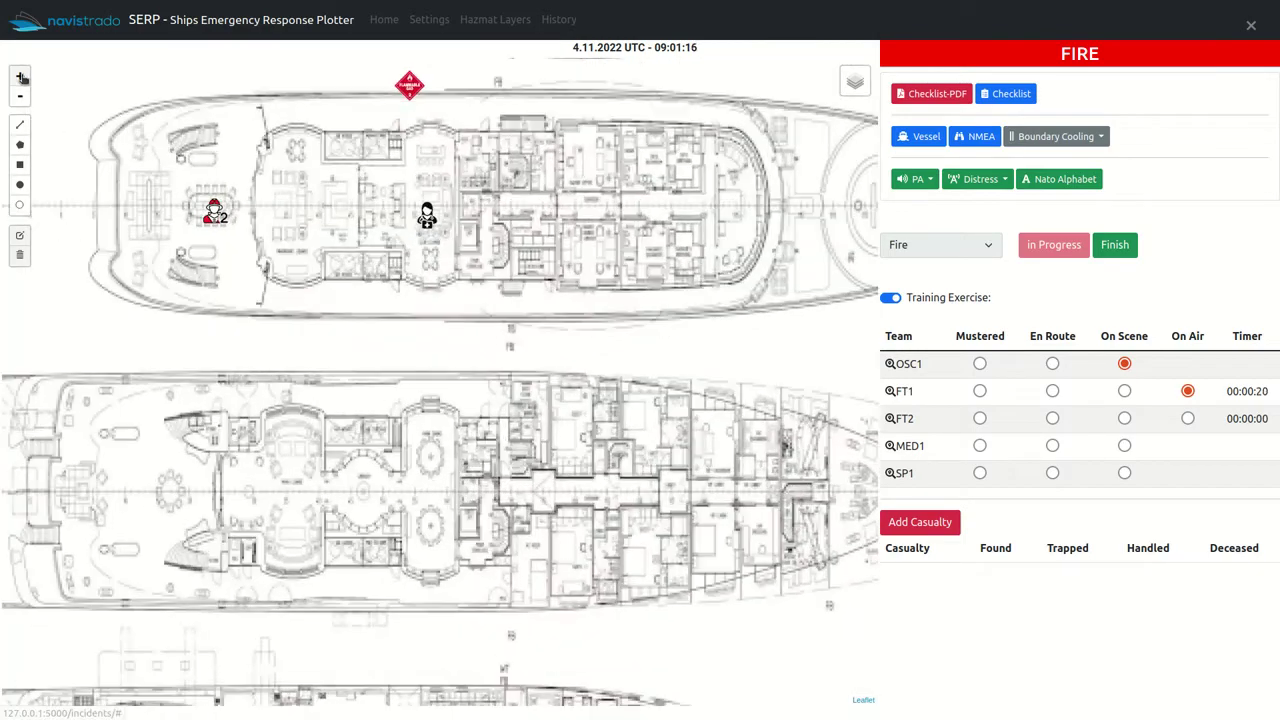
{"action": "left_click_drag", "start_coordinate": [281, 643], "coordinate": [494, 555]}
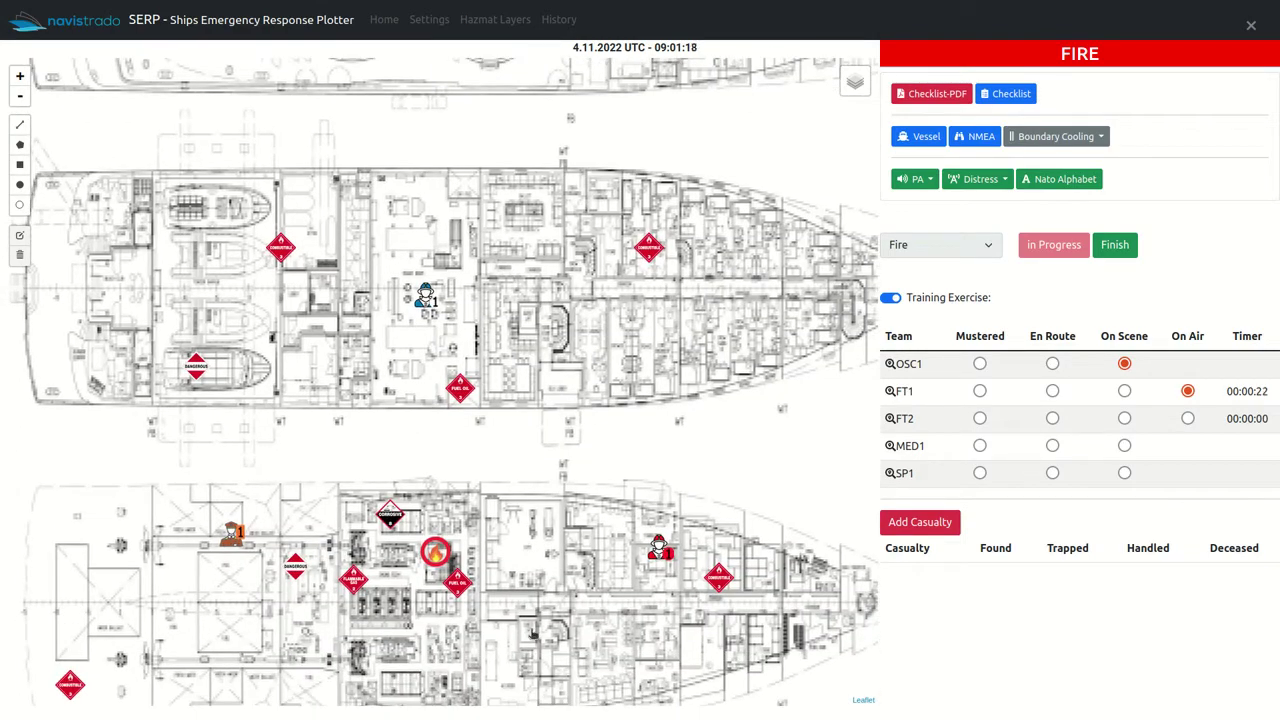
{"action": "left_click_drag", "start_coordinate": [533, 635], "coordinate": [543, 497]}
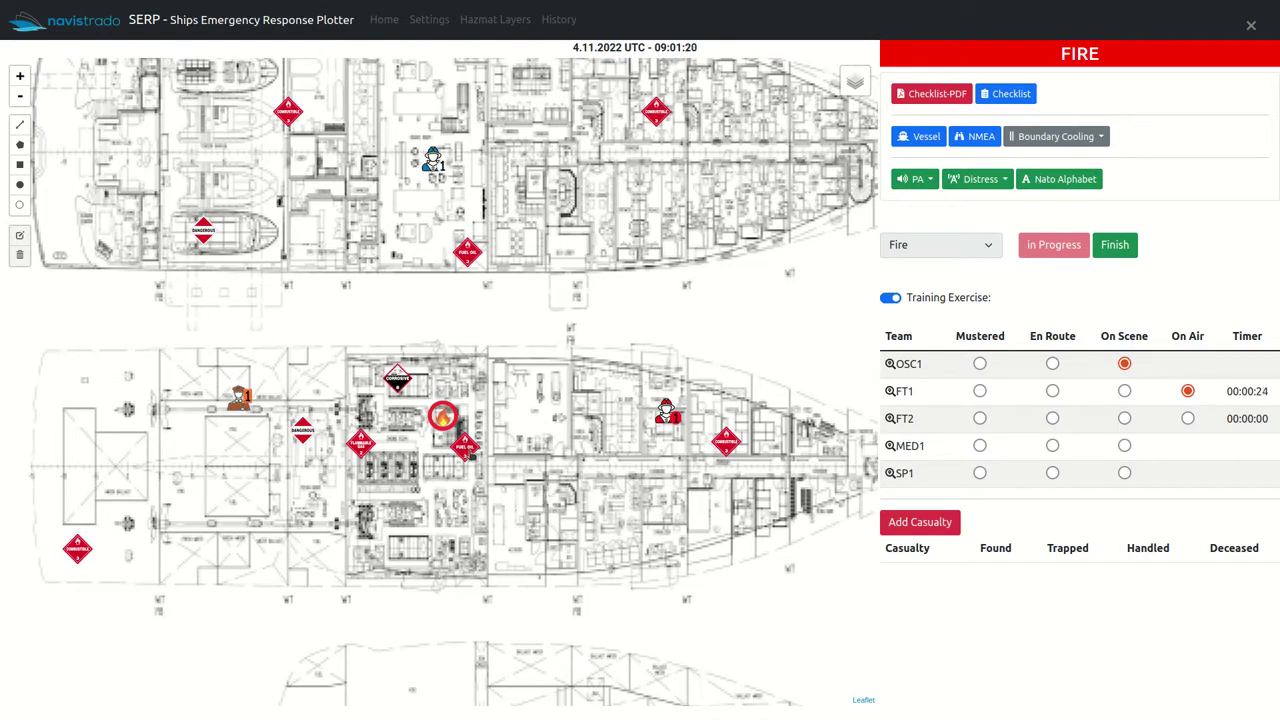
{"action": "left_click", "coordinate": [467, 452]}
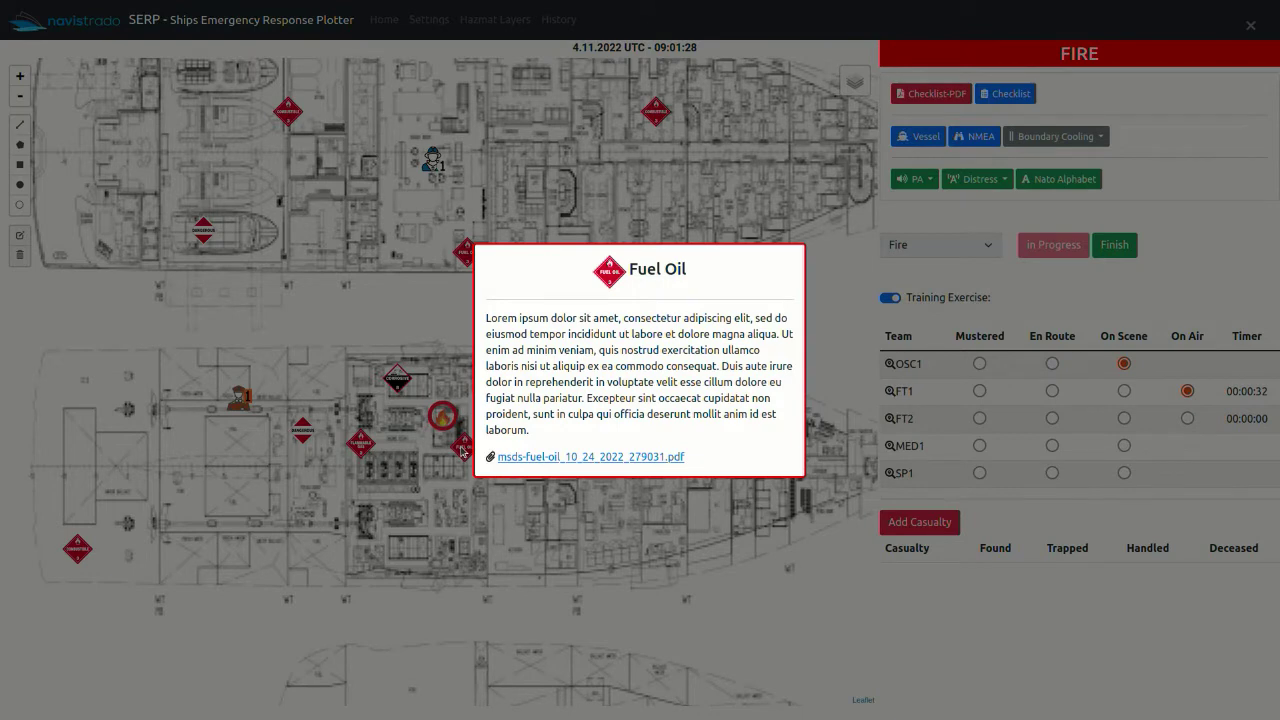
{"action": "left_click", "coordinate": [463, 452]}
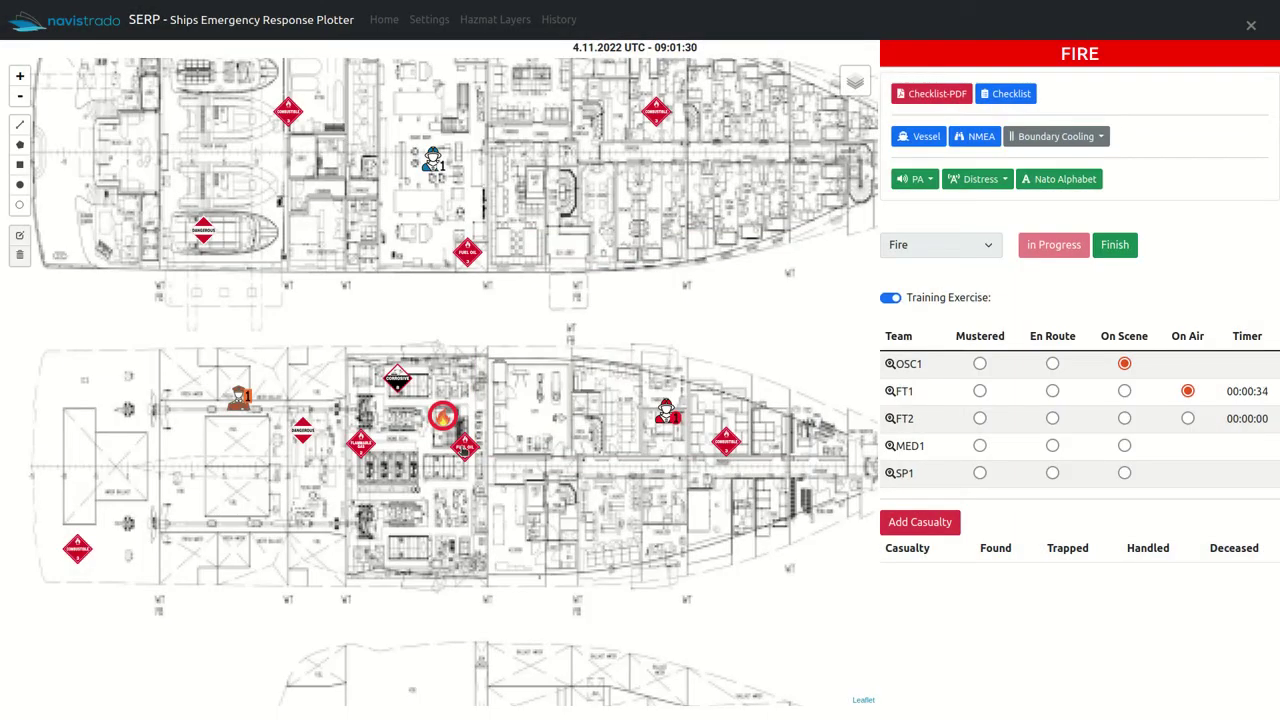
{"action": "scroll", "coordinate": [410, 490], "scroll_direction": "down", "scroll_amount": 3}
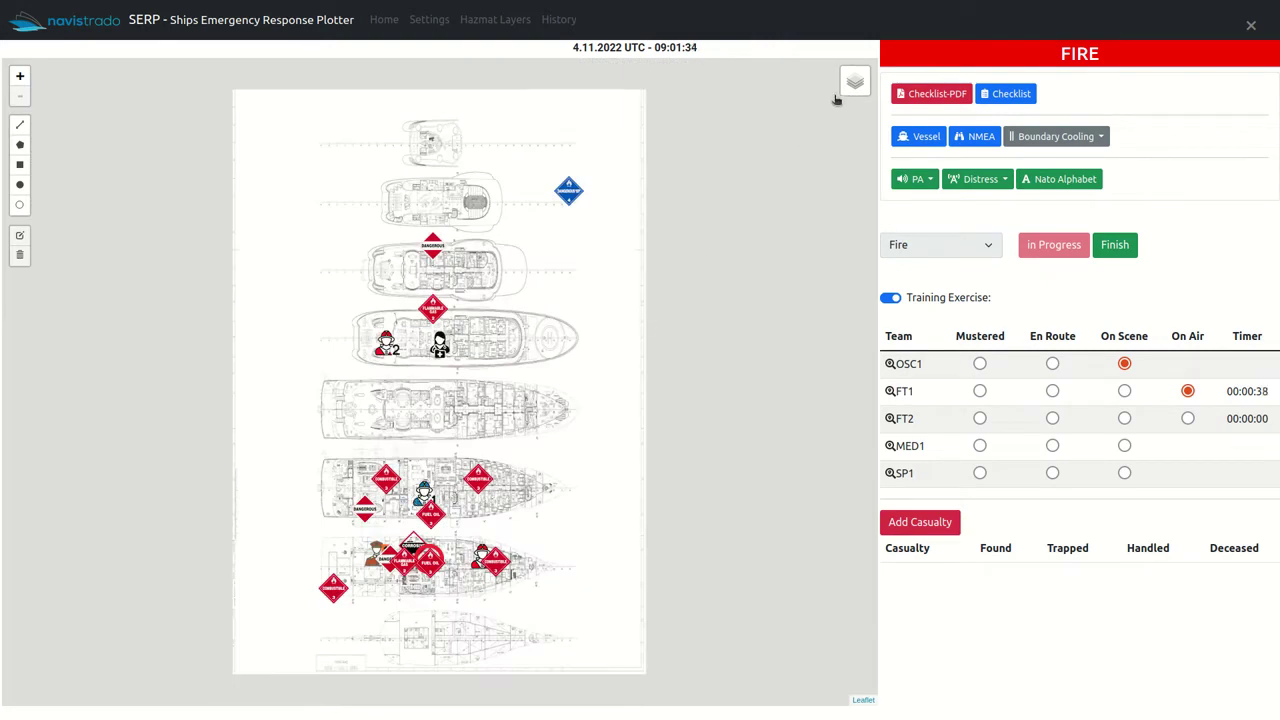
Step: Turn off the Hazmat layer and add casualty CAS1, placed on the lower deck
{"action": "mouse_move", "coordinate": [855, 83]}
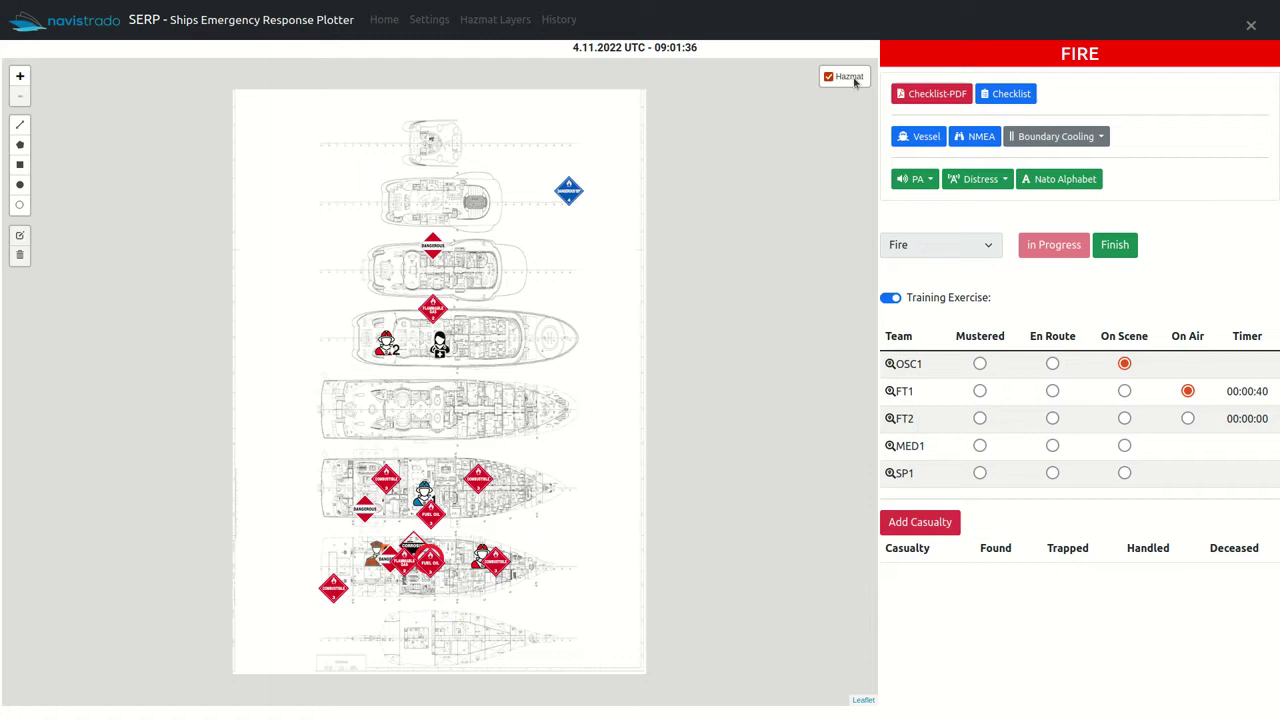
{"action": "left_click", "coordinate": [855, 83]}
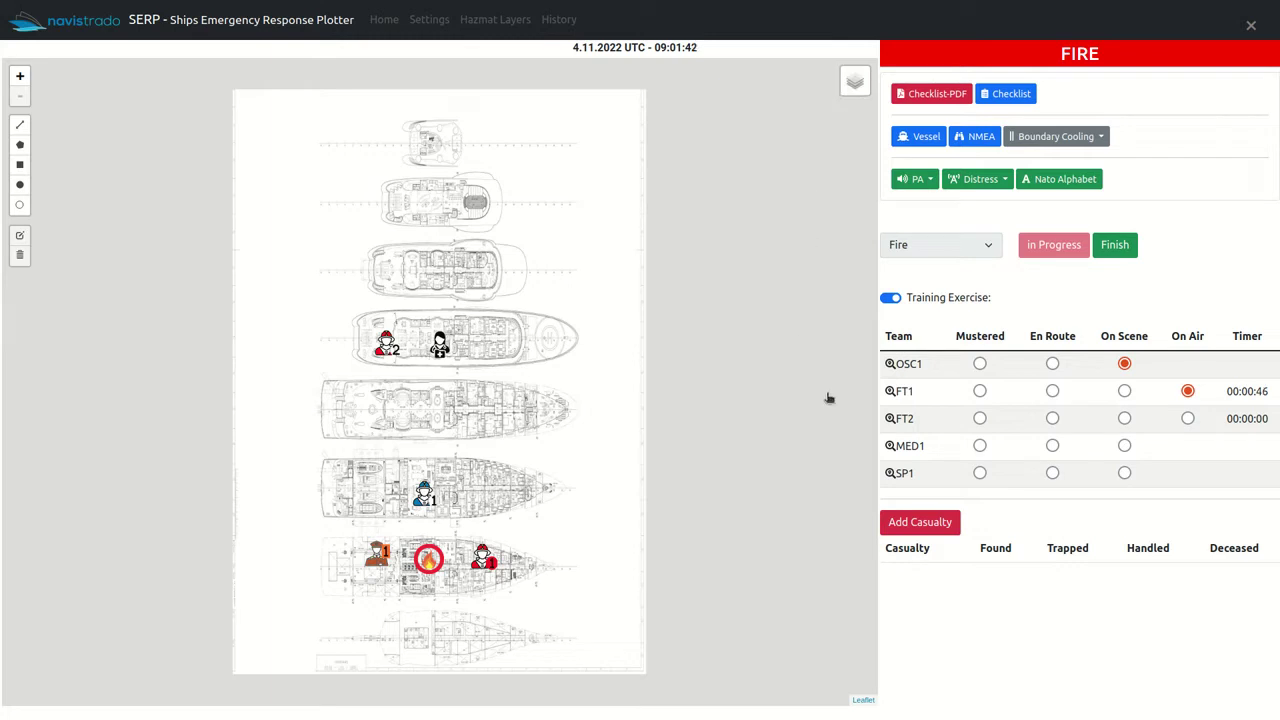
{"action": "left_click", "coordinate": [950, 526]}
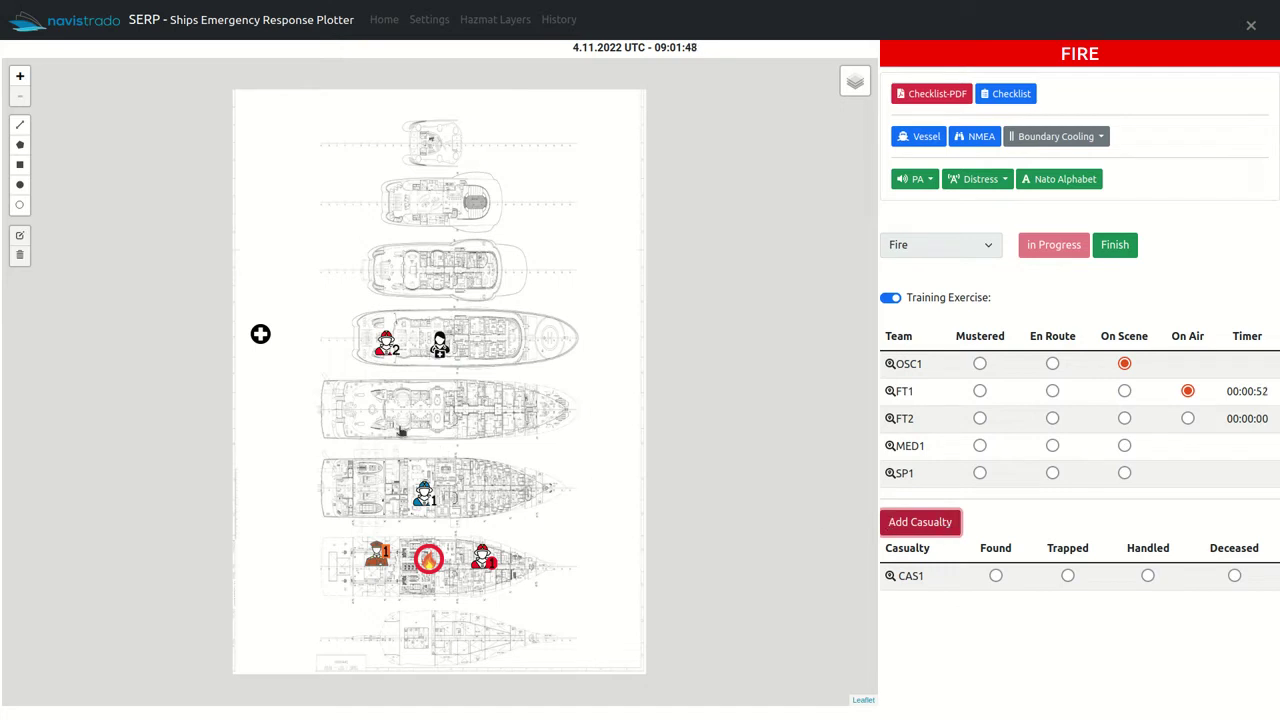
{"action": "mouse_move", "coordinate": [261, 335]}
{"action": "left_mouse_down"}
{"action": "mouse_move", "coordinate": [265, 380]}
{"action": "mouse_move", "coordinate": [325, 523]}
{"action": "mouse_move", "coordinate": [379, 607]}
{"action": "left_mouse_up"}
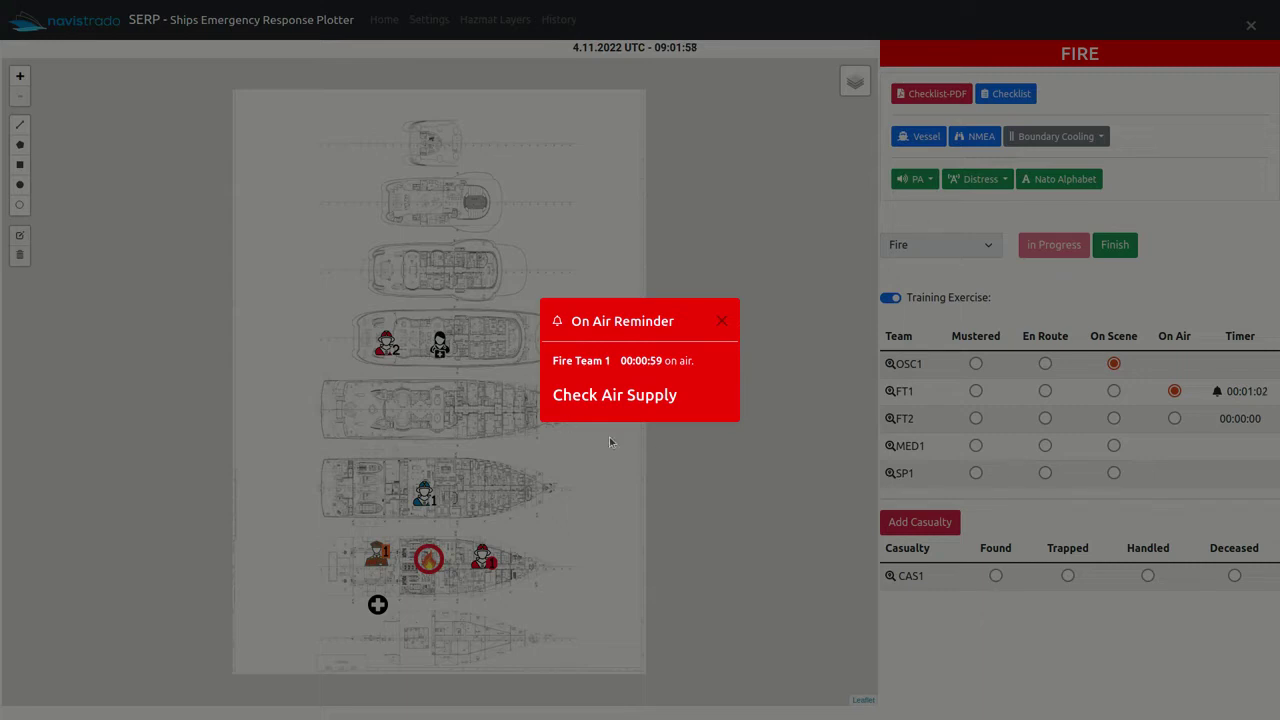
Step: Dismiss FT1's On Air reminder and step CAS1 through Found, Trapped and Handled to Deceased
{"action": "left_click", "coordinate": [724, 324]}
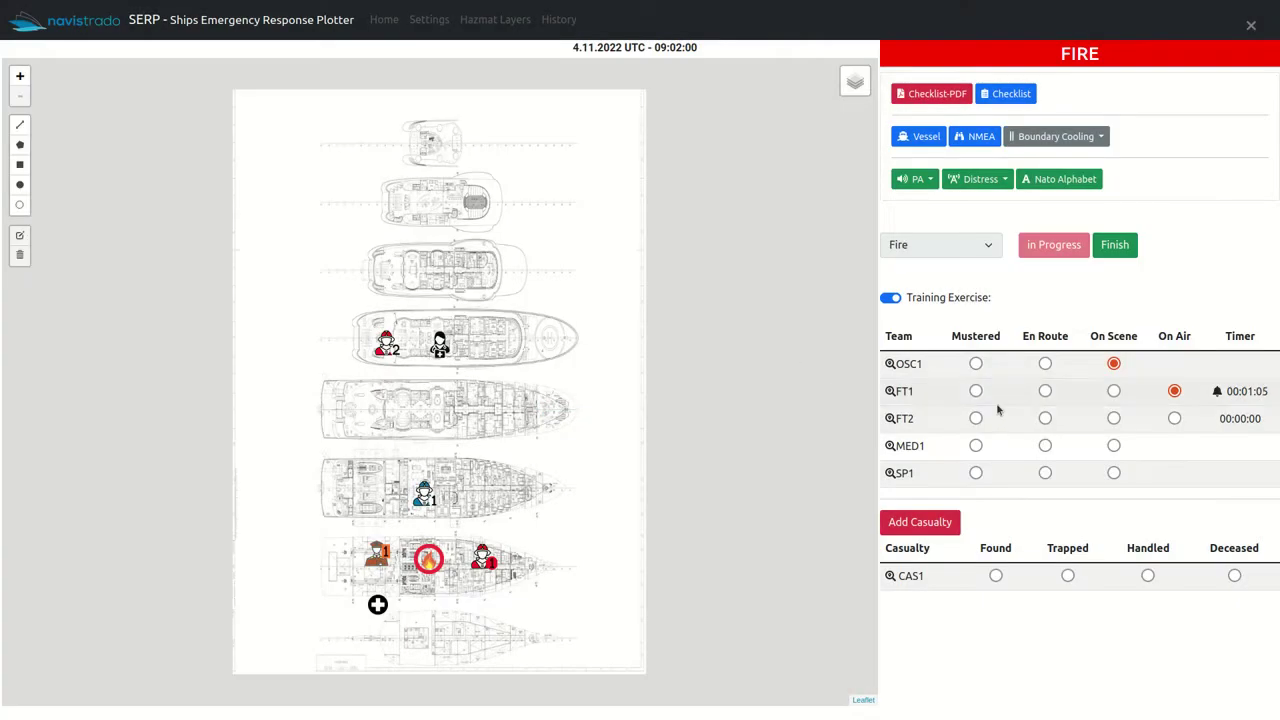
{"action": "left_click", "coordinate": [995, 576]}
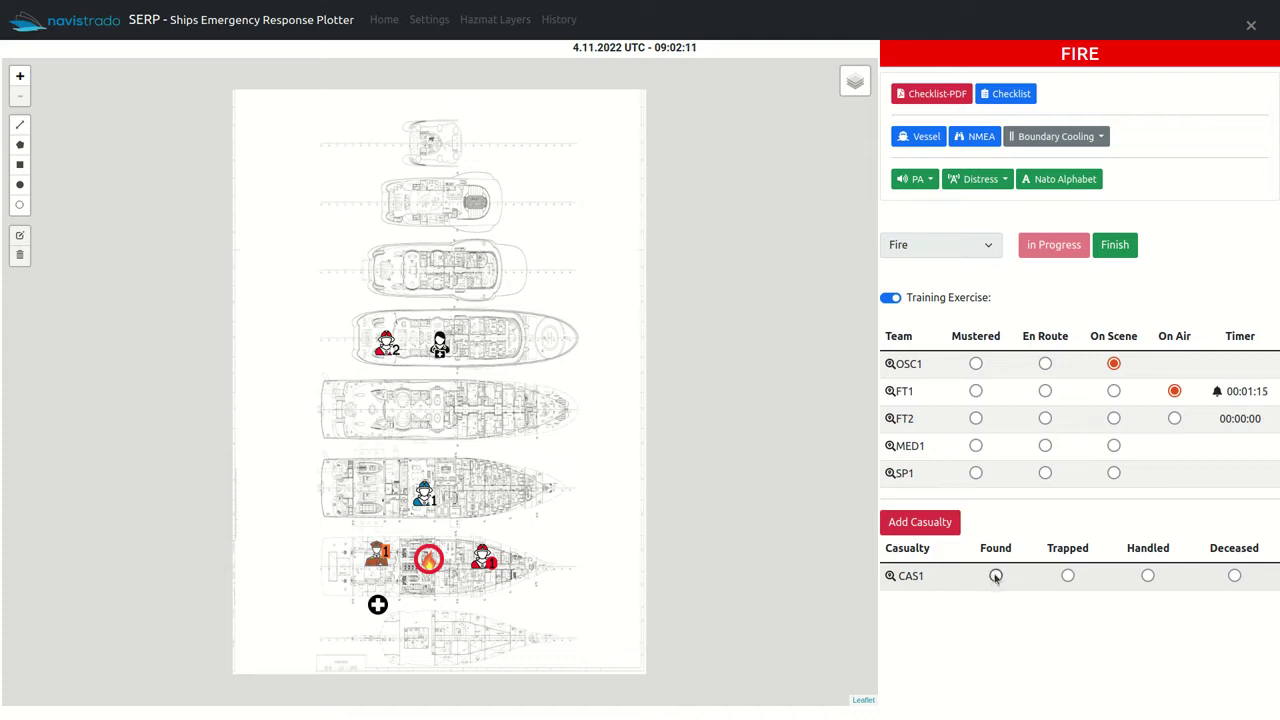
{"action": "left_click", "coordinate": [1068, 576]}
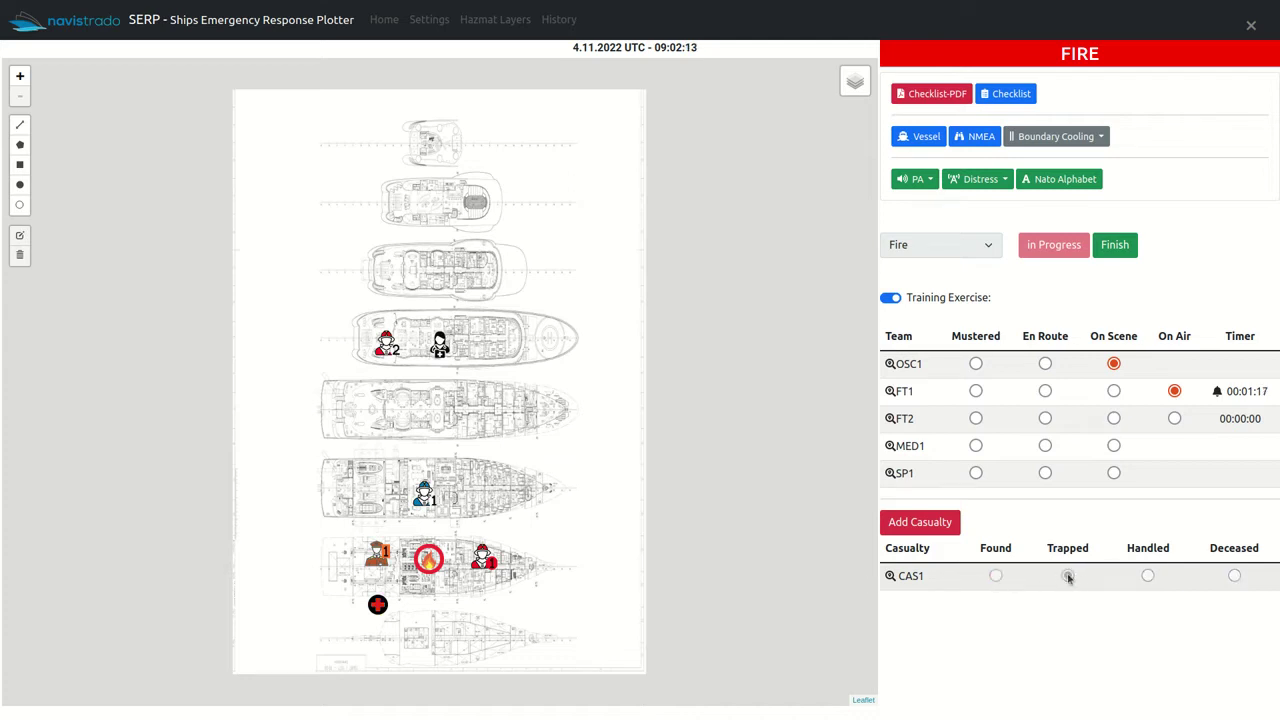
{"action": "left_click", "coordinate": [1147, 576]}
{"action": "left_click", "coordinate": [1234, 576]}
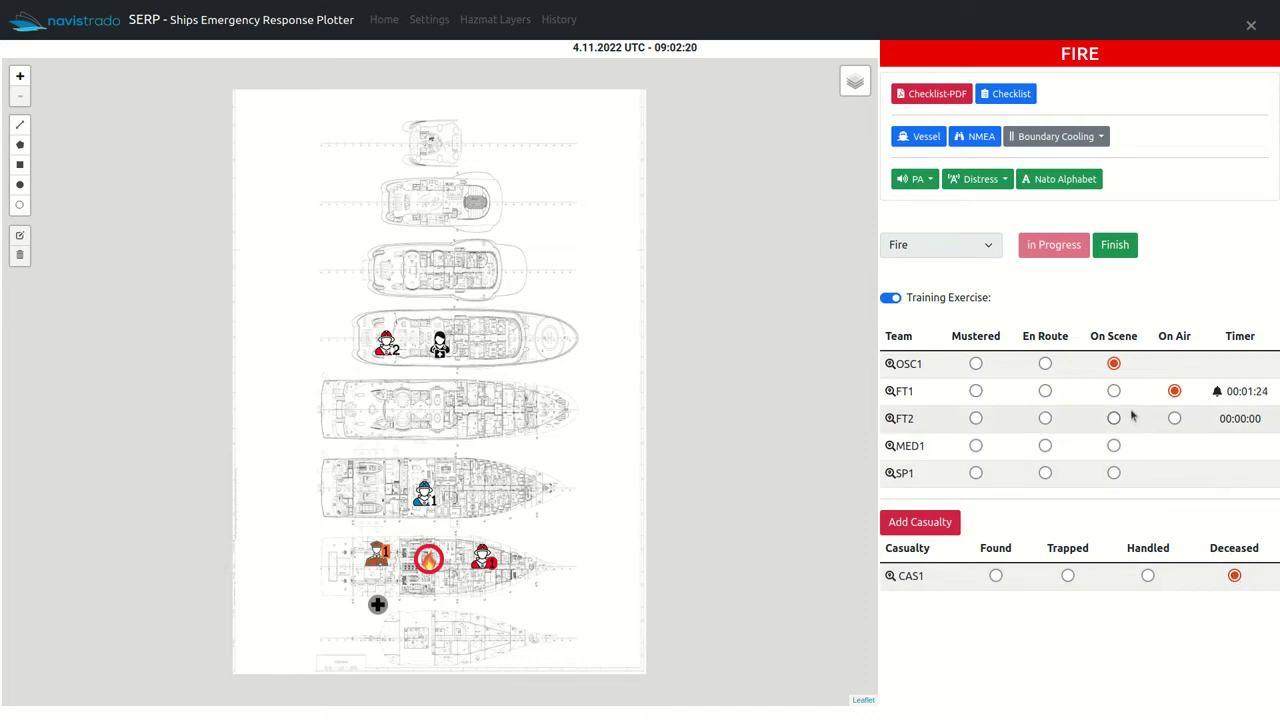
{"action": "left_click", "coordinate": [935, 93]}
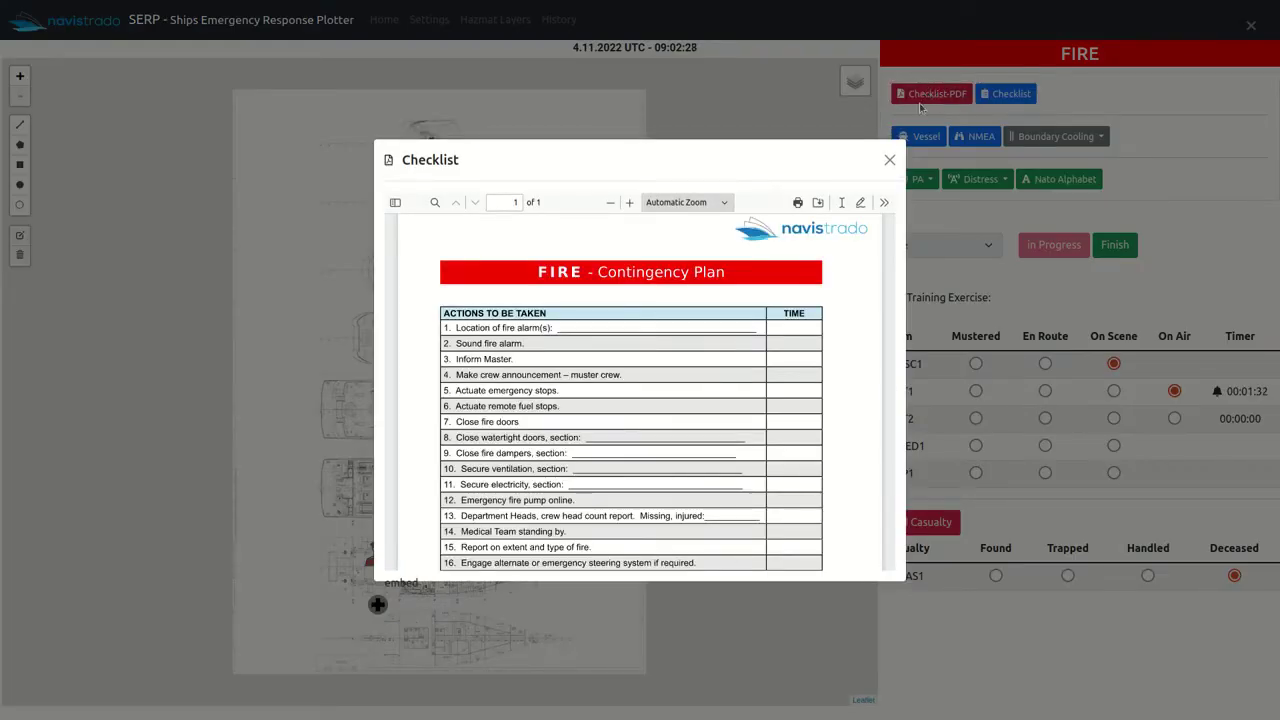
{"action": "left_click", "coordinate": [887, 161]}
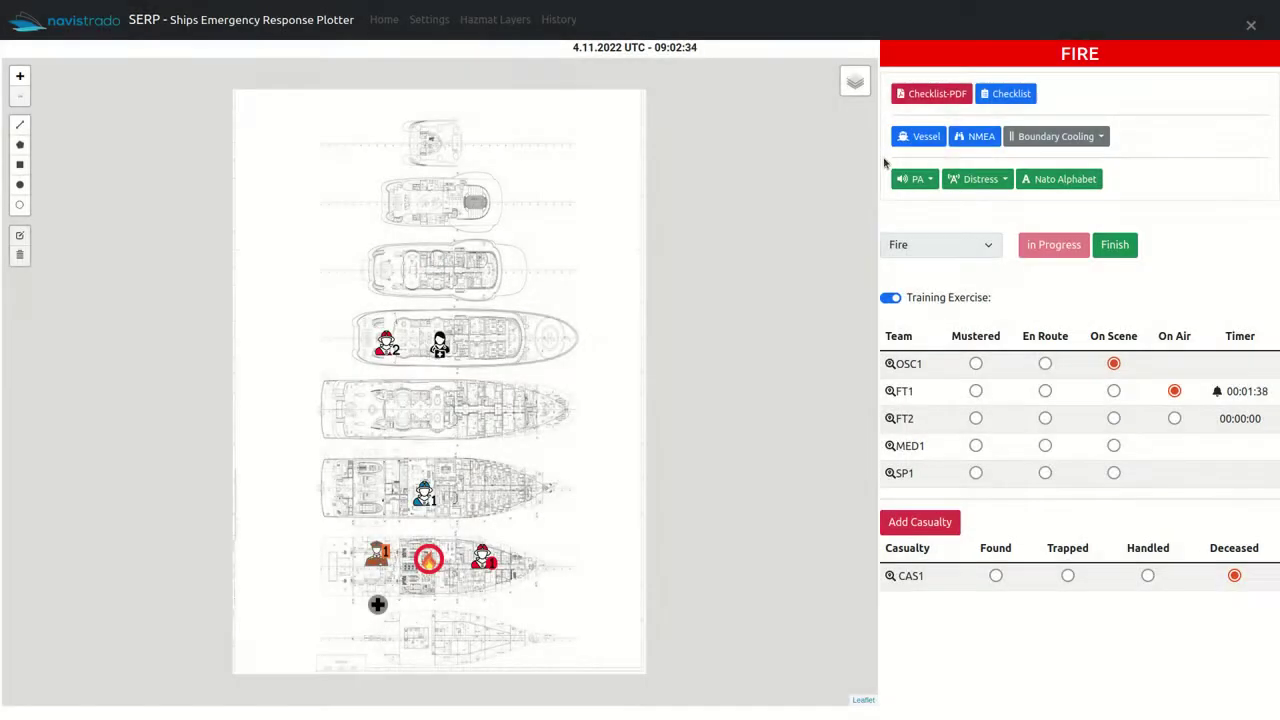
Step: Tick Electric Isolated, Ventilation Shutdown and Emergency Stop activated in the fire checklist, then close it
{"action": "left_click", "coordinate": [1007, 95]}
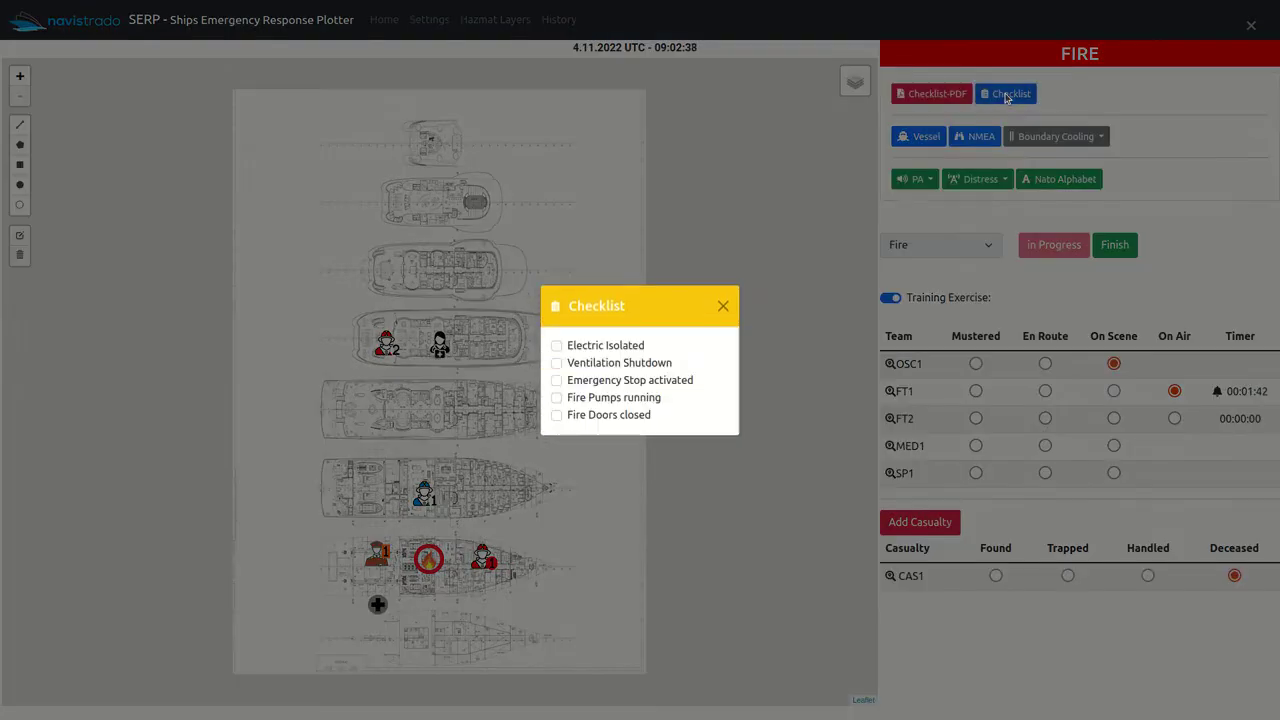
{"action": "left_click", "coordinate": [604, 349]}
{"action": "left_click", "coordinate": [613, 366]}
{"action": "left_click", "coordinate": [616, 385]}
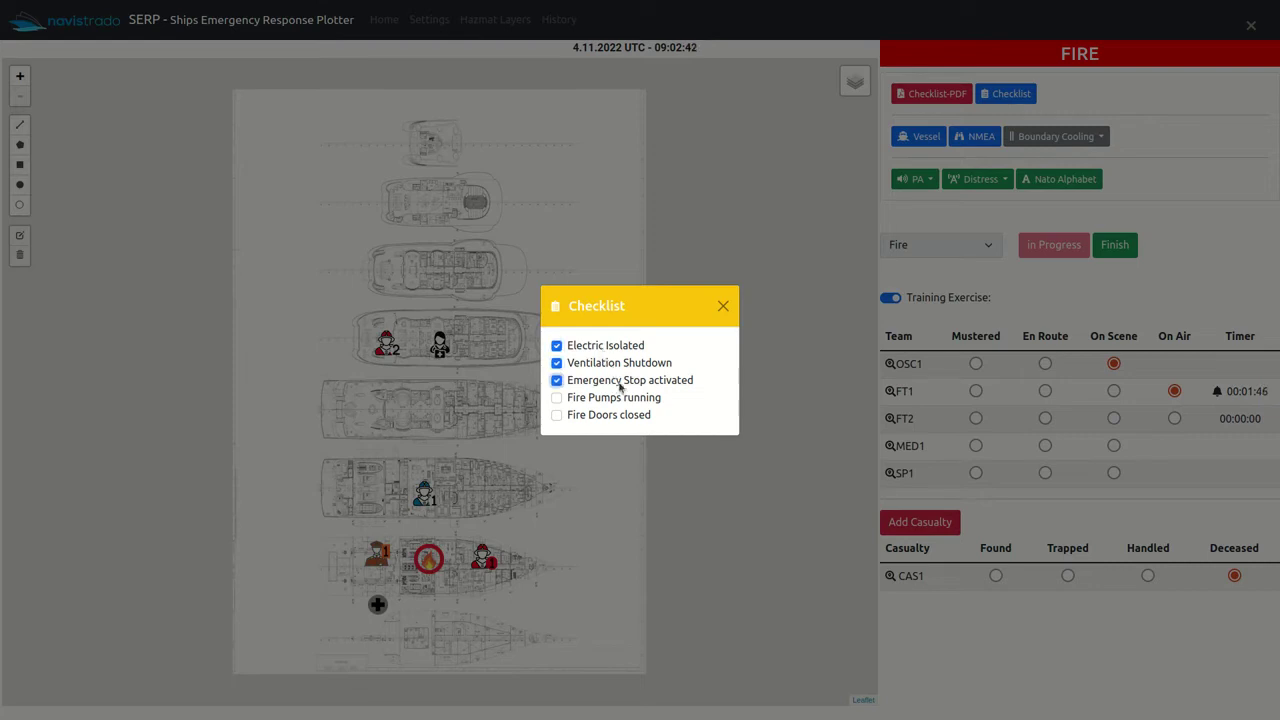
{"action": "left_click", "coordinate": [722, 308]}
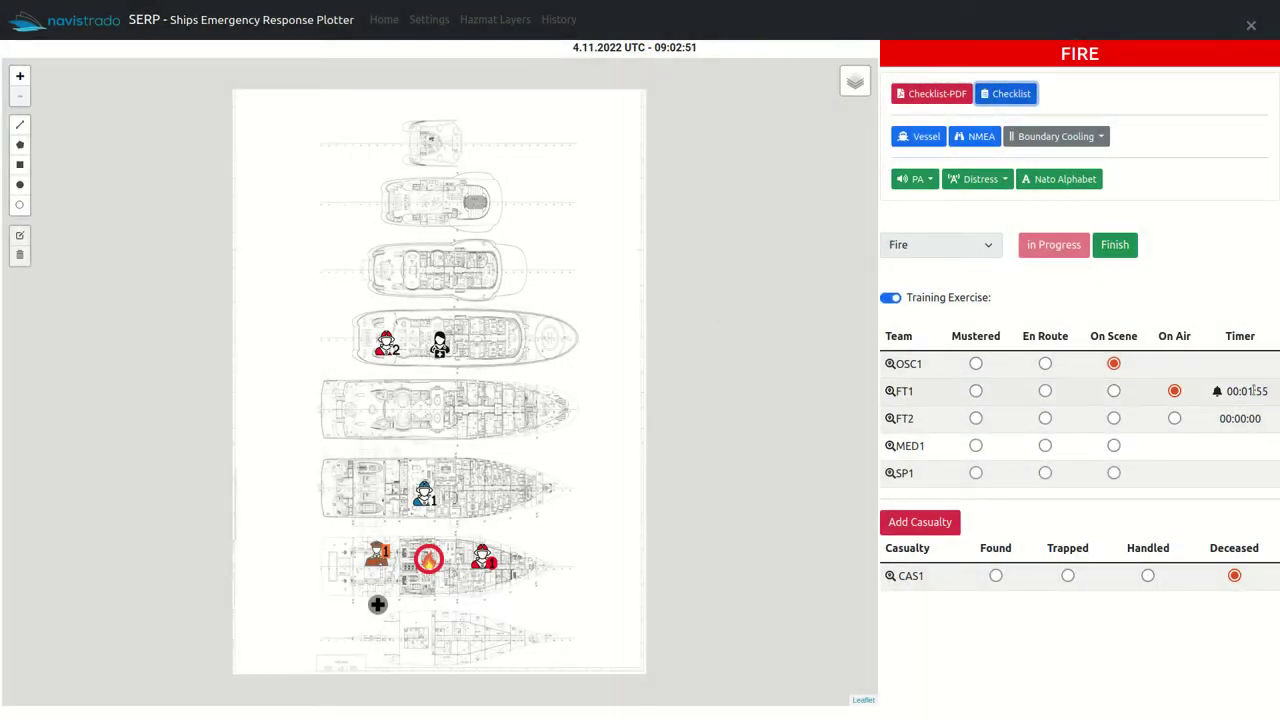
Step: Return Fire Team 1 to On Scene, resetting its air timer, and open Vessel Details
{"action": "left_click", "coordinate": [1113, 392]}
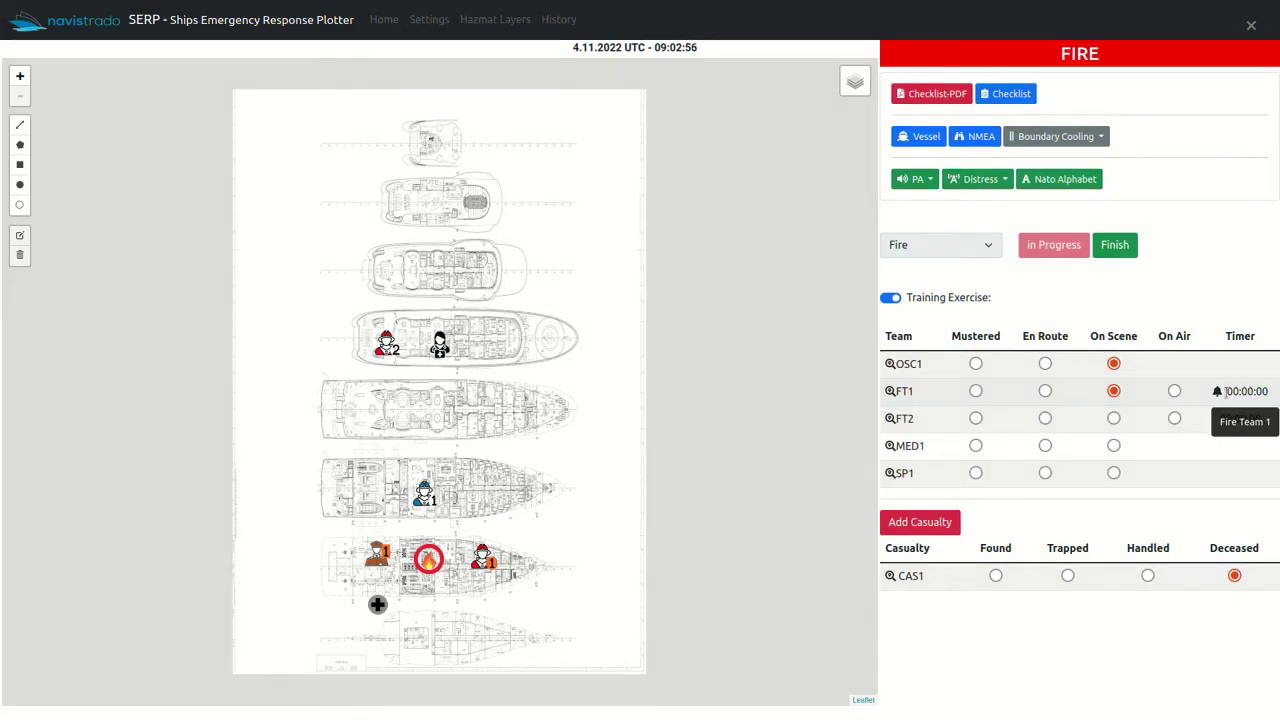
{"action": "left_click", "coordinate": [918, 142]}
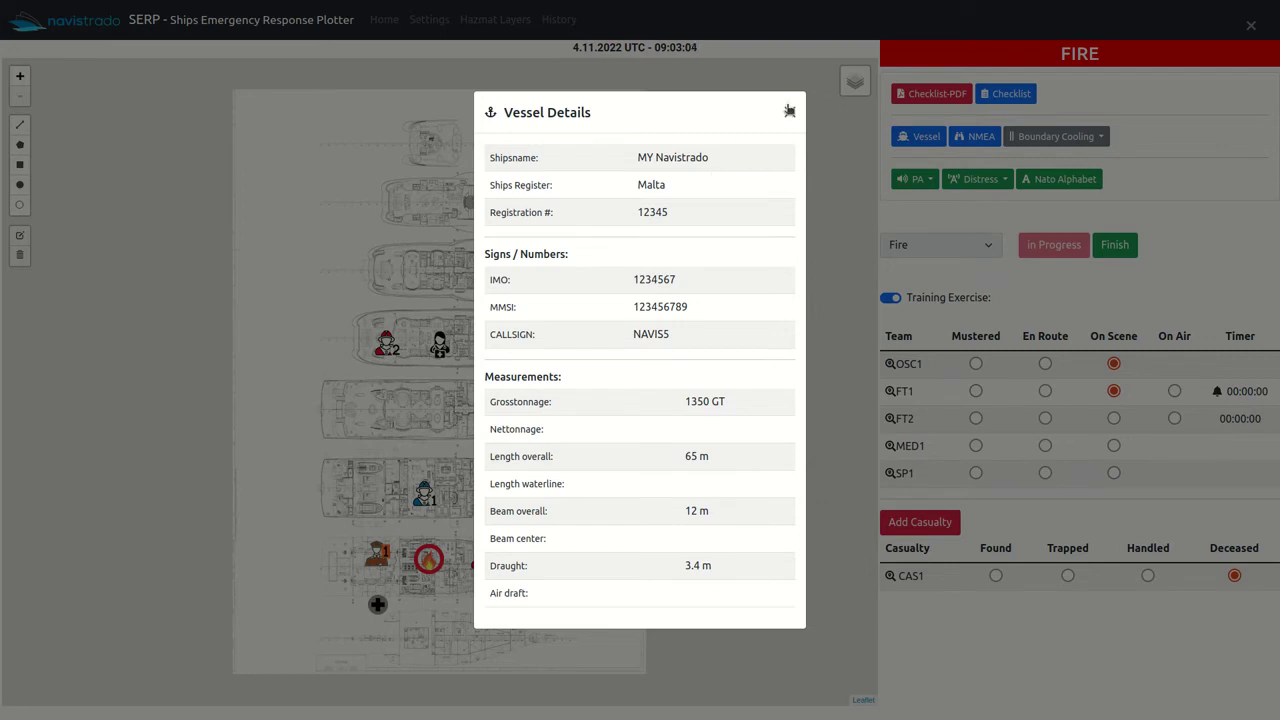
Step: Close Vessel Details, review the NMEA position, depth and wind readings, then close them
{"action": "left_click", "coordinate": [789, 112]}
{"action": "left_click", "coordinate": [976, 138]}
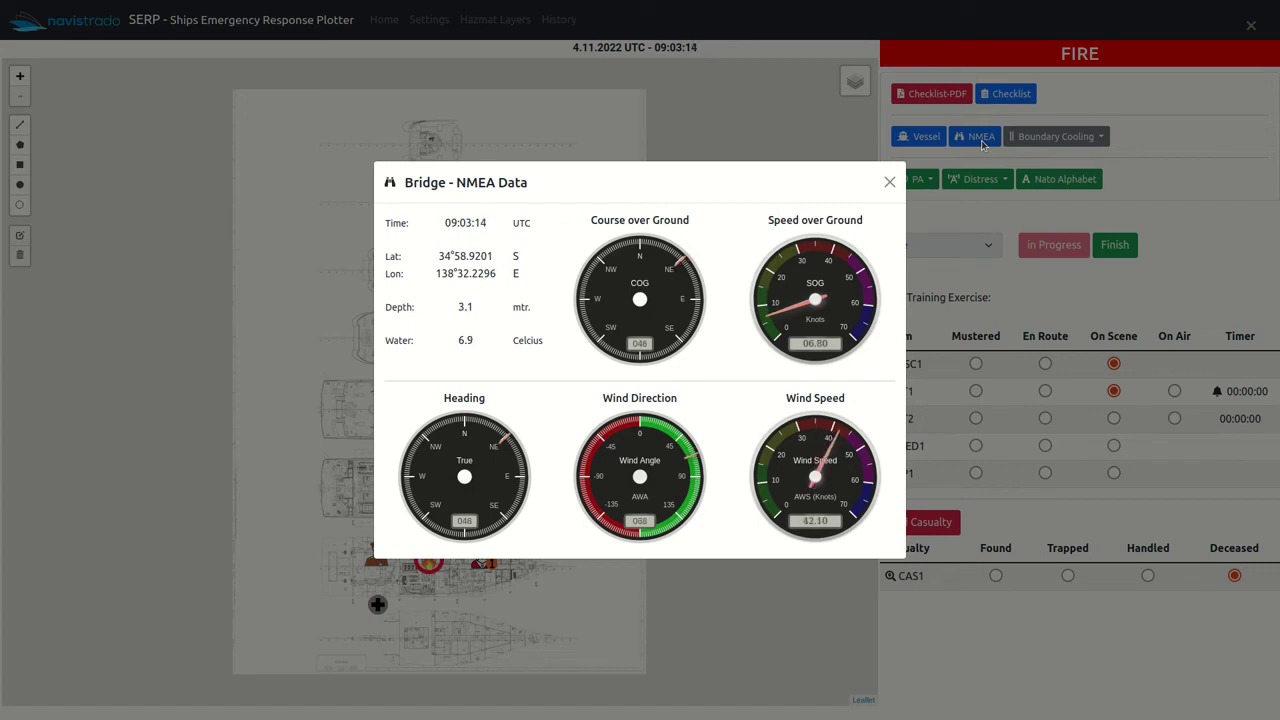
{"action": "left_click", "coordinate": [889, 181]}
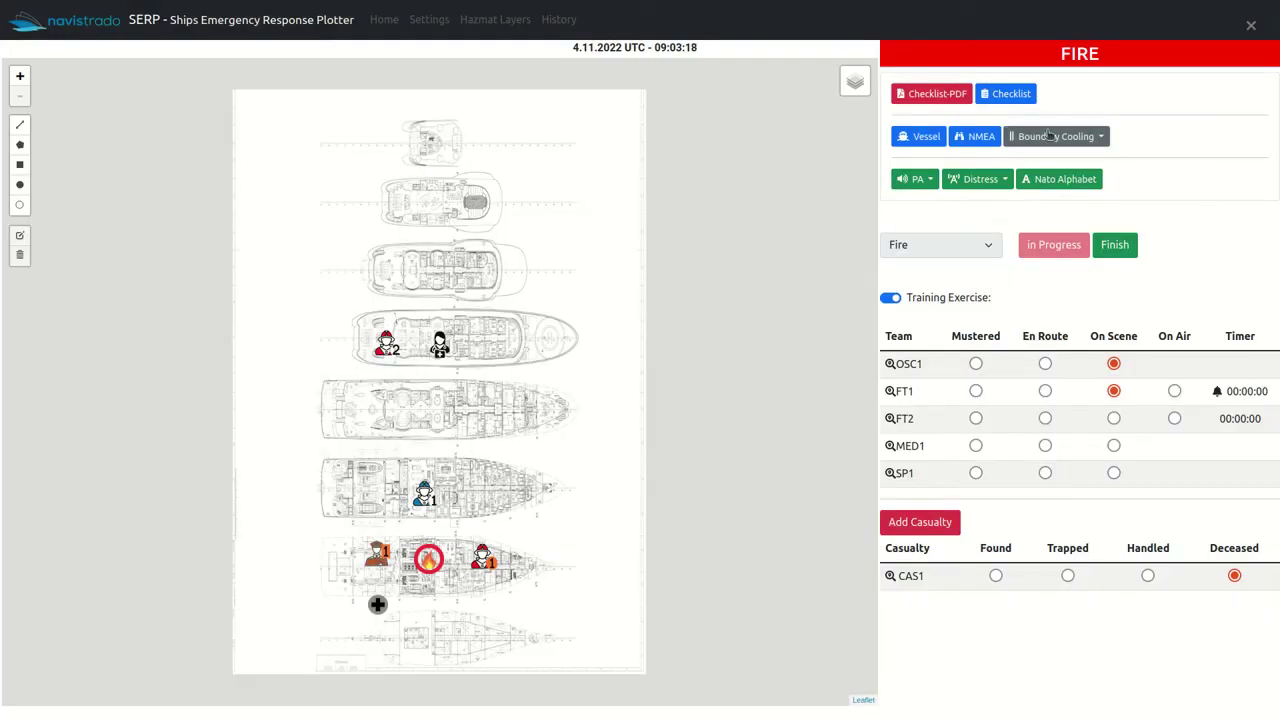
Step: Add an Aft boundary cooling marker beside the fire
{"action": "left_click", "coordinate": [1049, 136]}
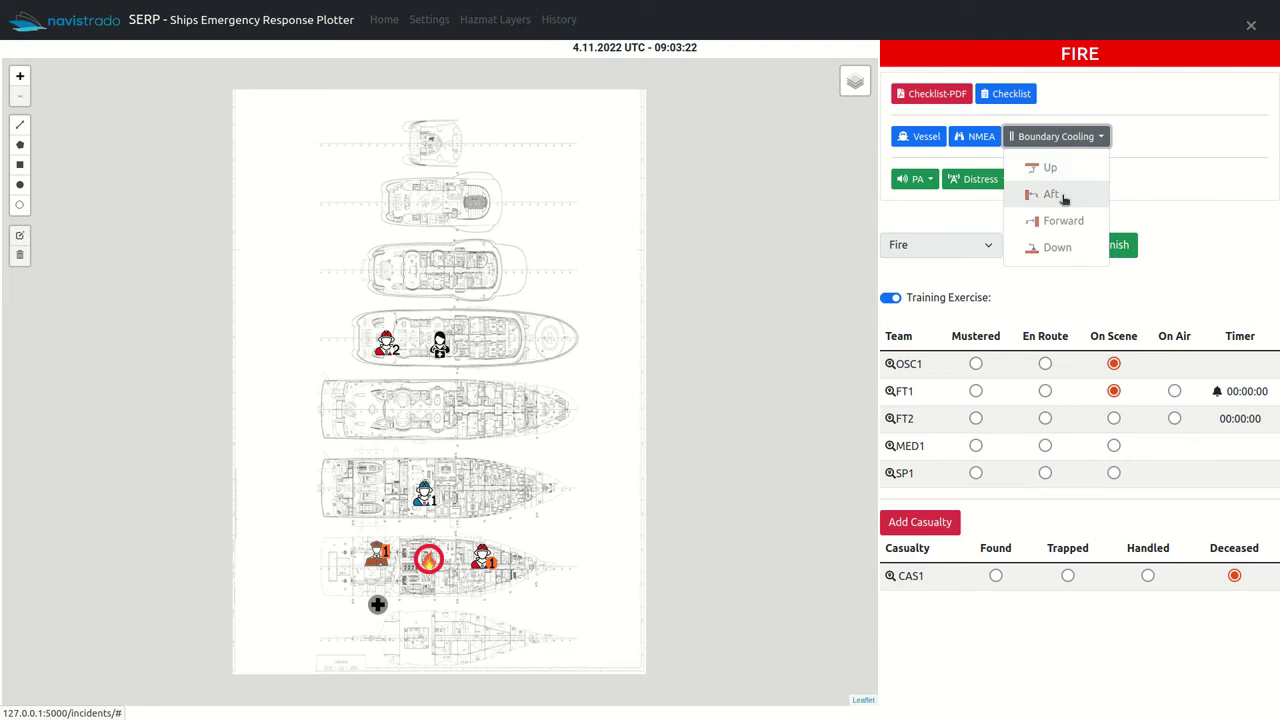
{"action": "left_click", "coordinate": [1062, 196]}
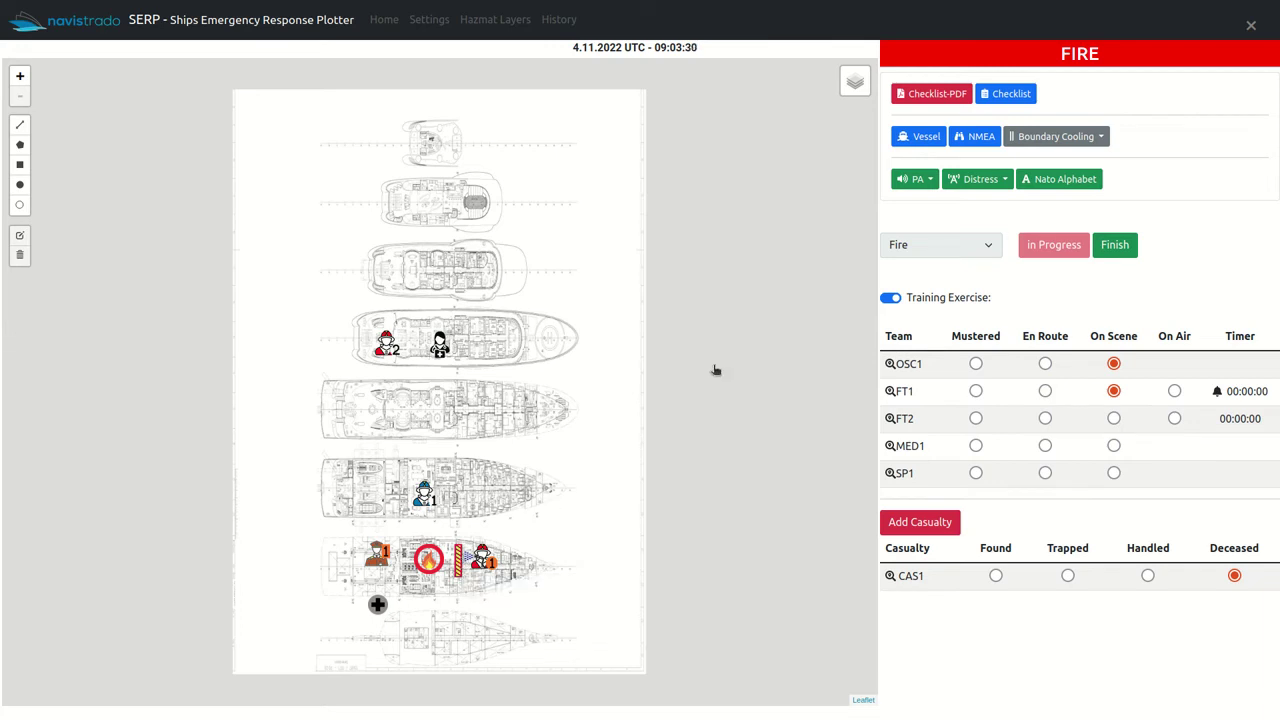
Step: Read and close the Fire - Accommodation PA announcement, then bring up the distress messages list
{"action": "left_click", "coordinate": [914, 181]}
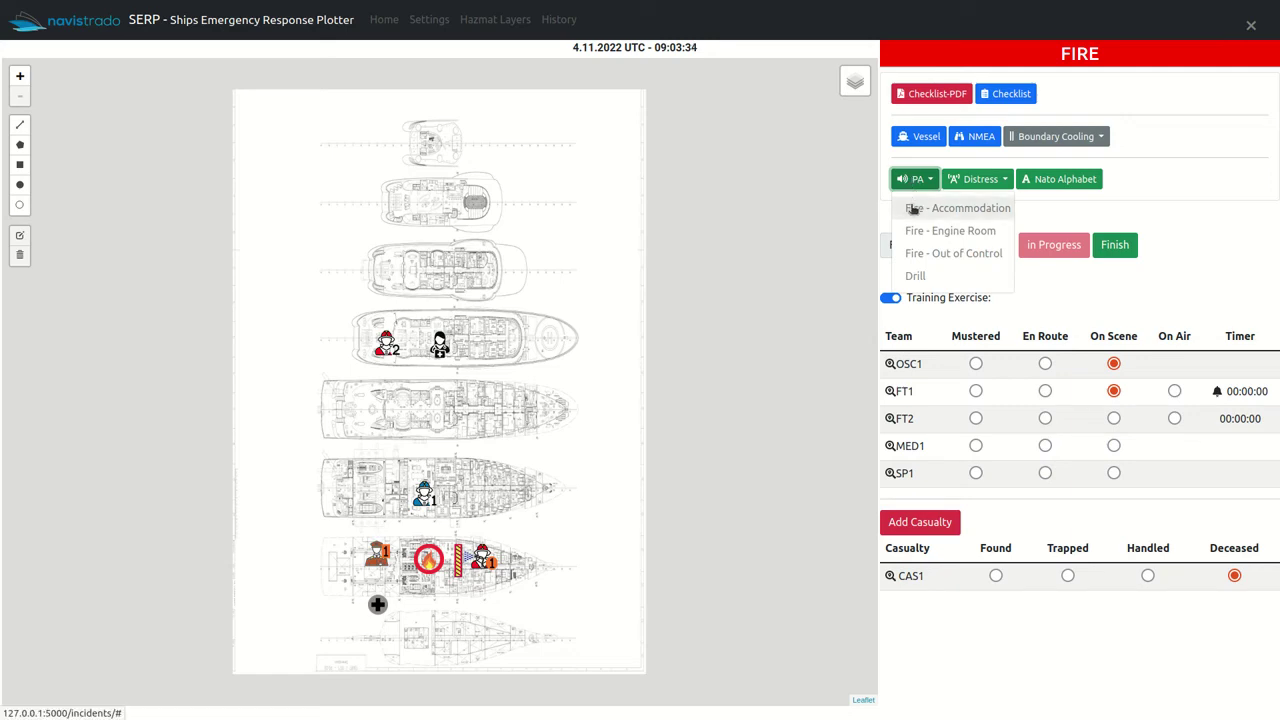
{"action": "left_click", "coordinate": [912, 208]}
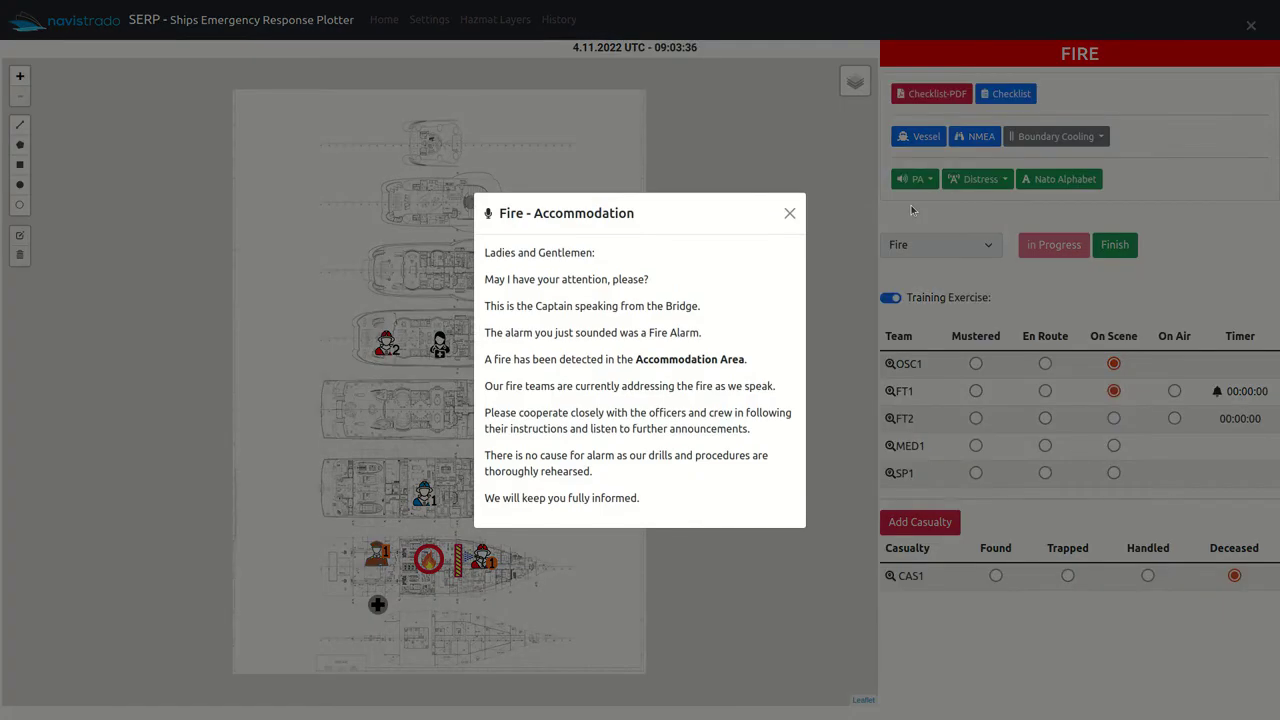
{"action": "left_click", "coordinate": [791, 213]}
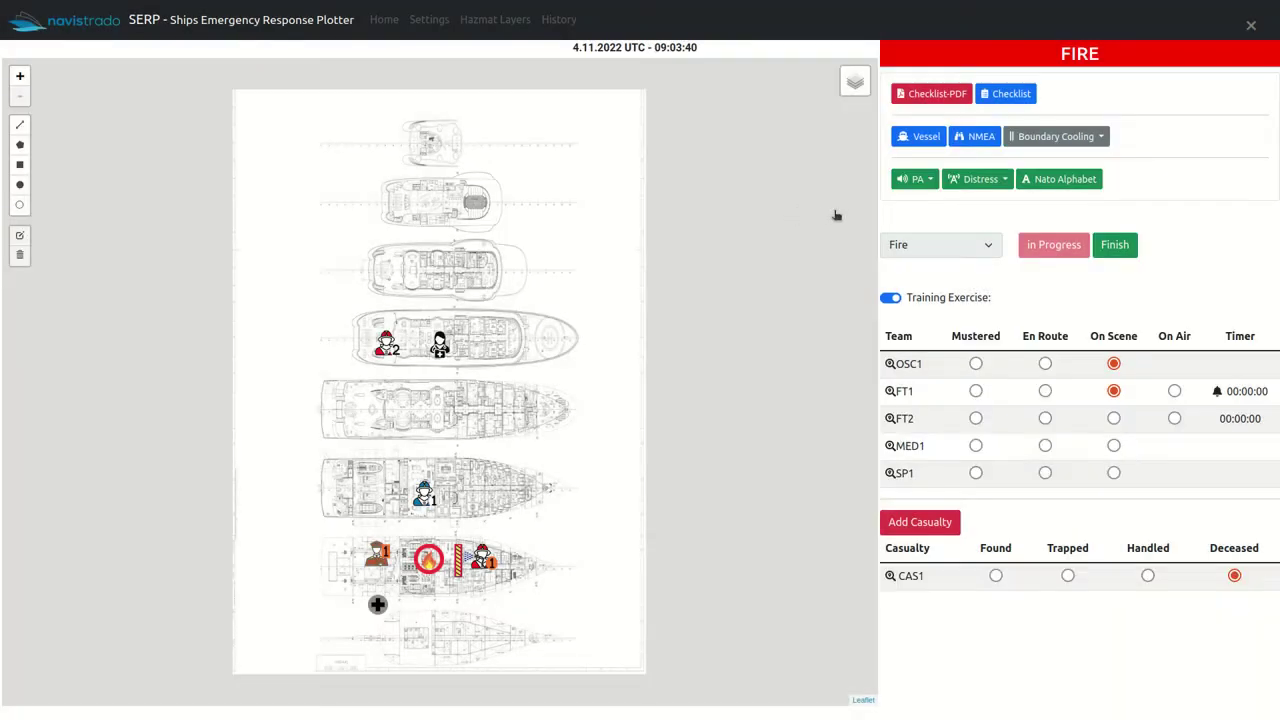
{"action": "left_click", "coordinate": [990, 185]}
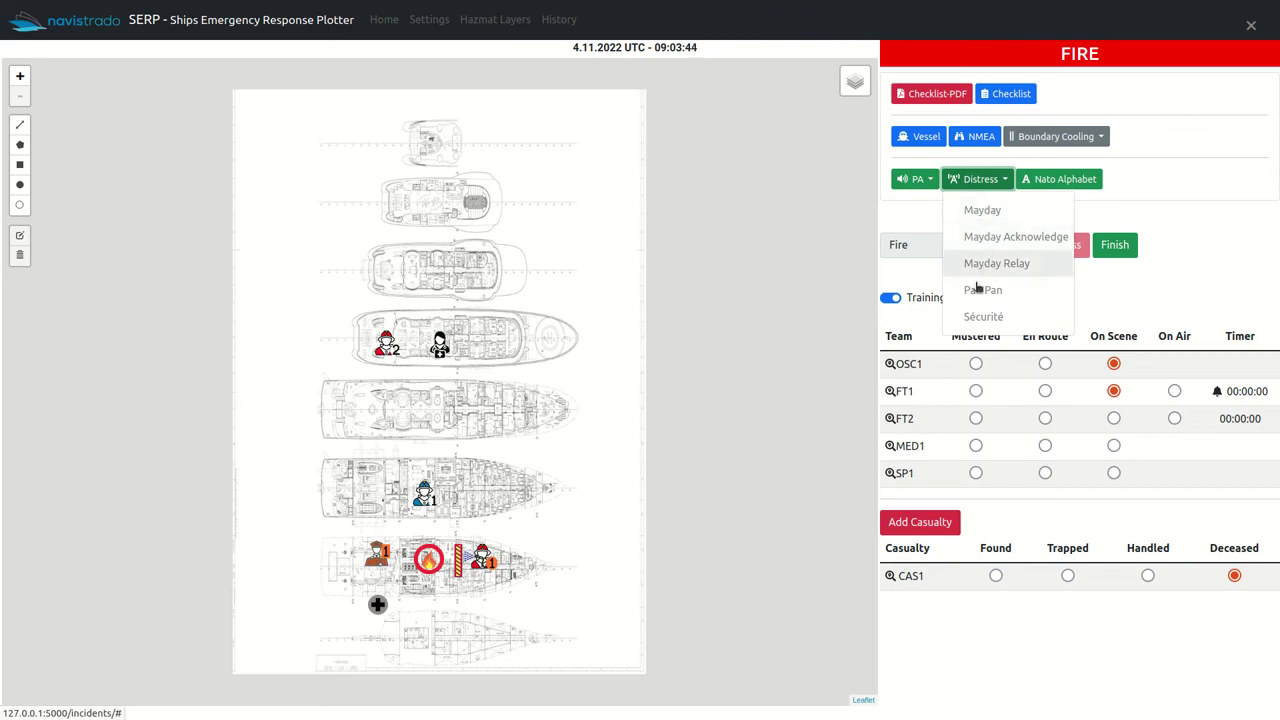
Step: Generate the Mayday message reporting fire onboard, read it, and close it
{"action": "left_click", "coordinate": [989, 210]}
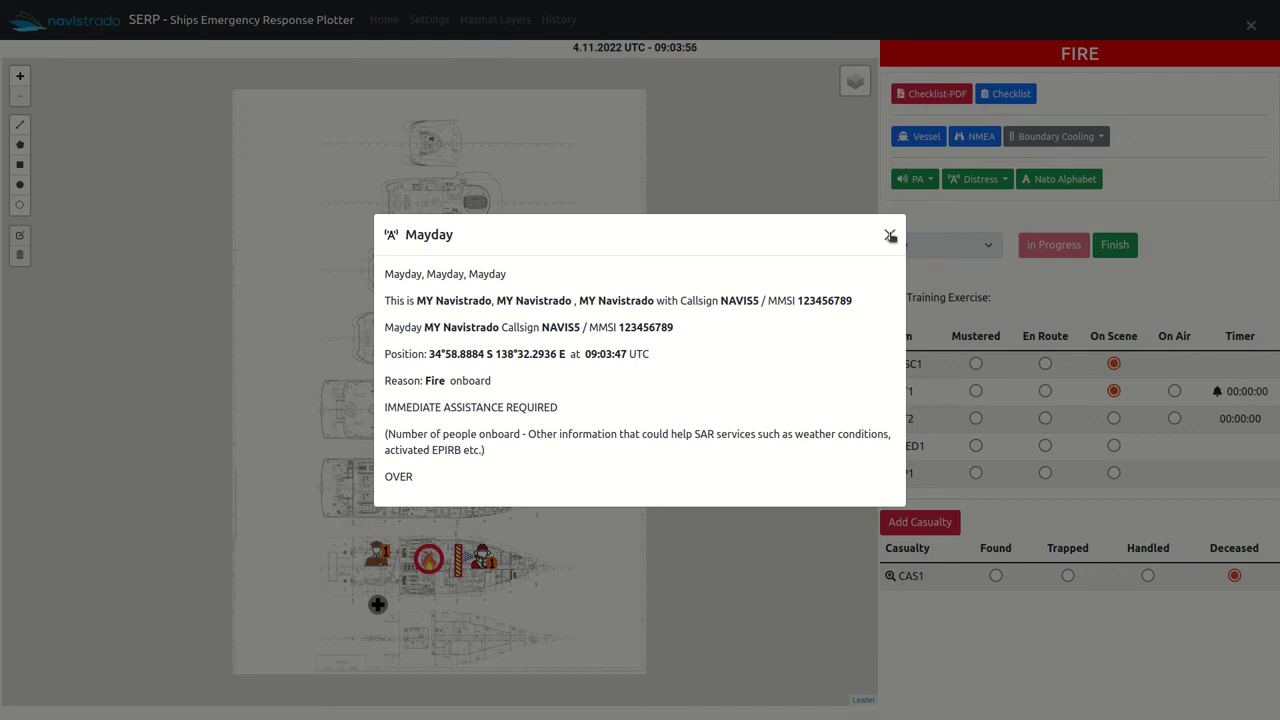
{"action": "left_click", "coordinate": [890, 236]}
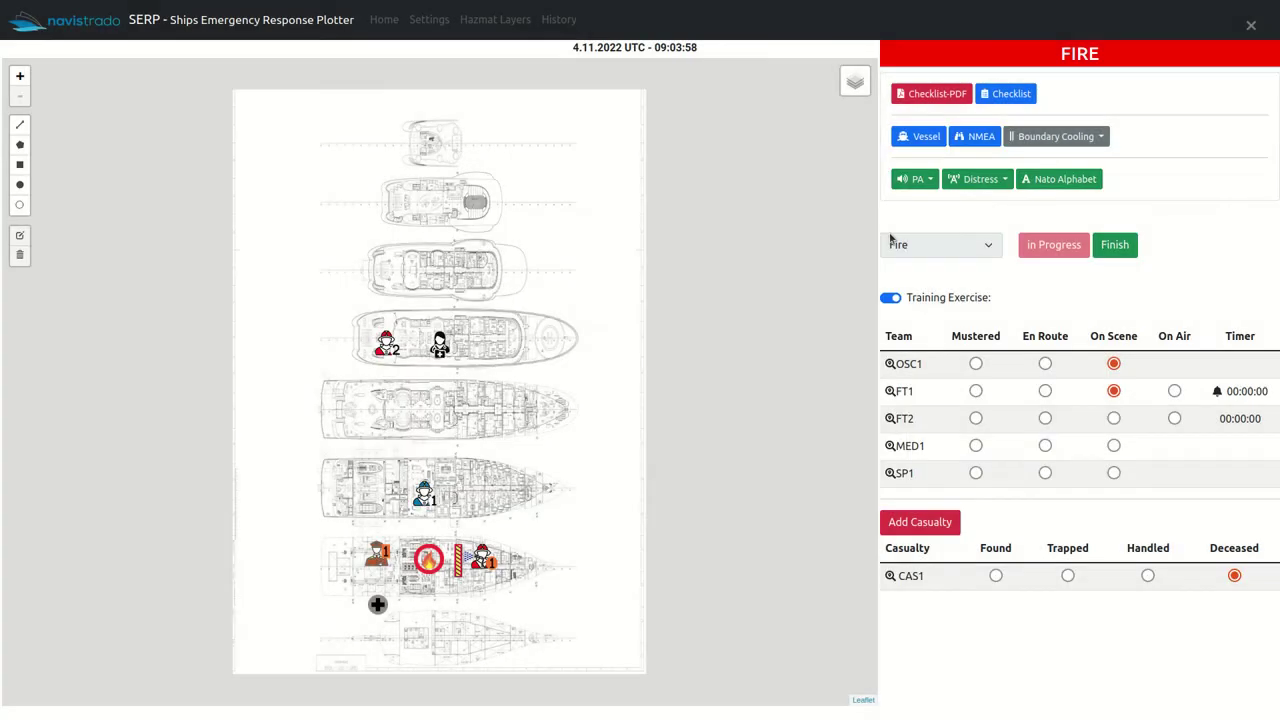
{"action": "left_click", "coordinate": [1065, 186]}
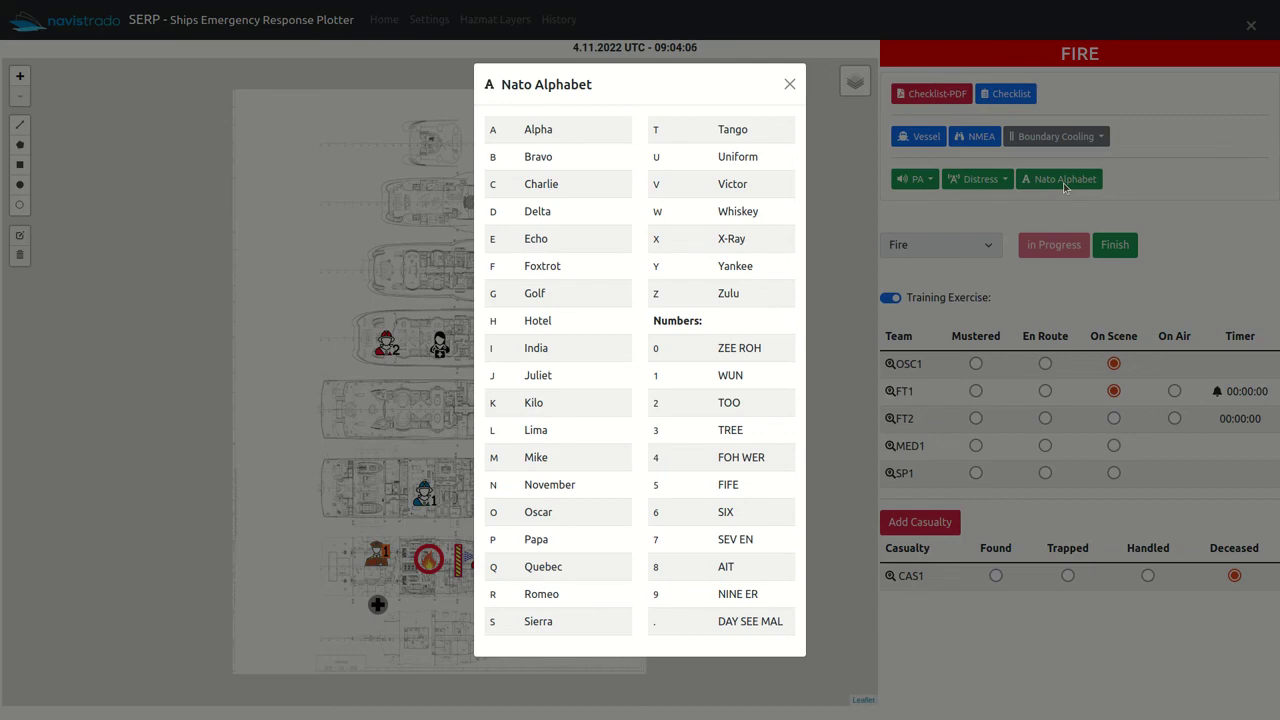
{"action": "left_click", "coordinate": [1065, 186]}
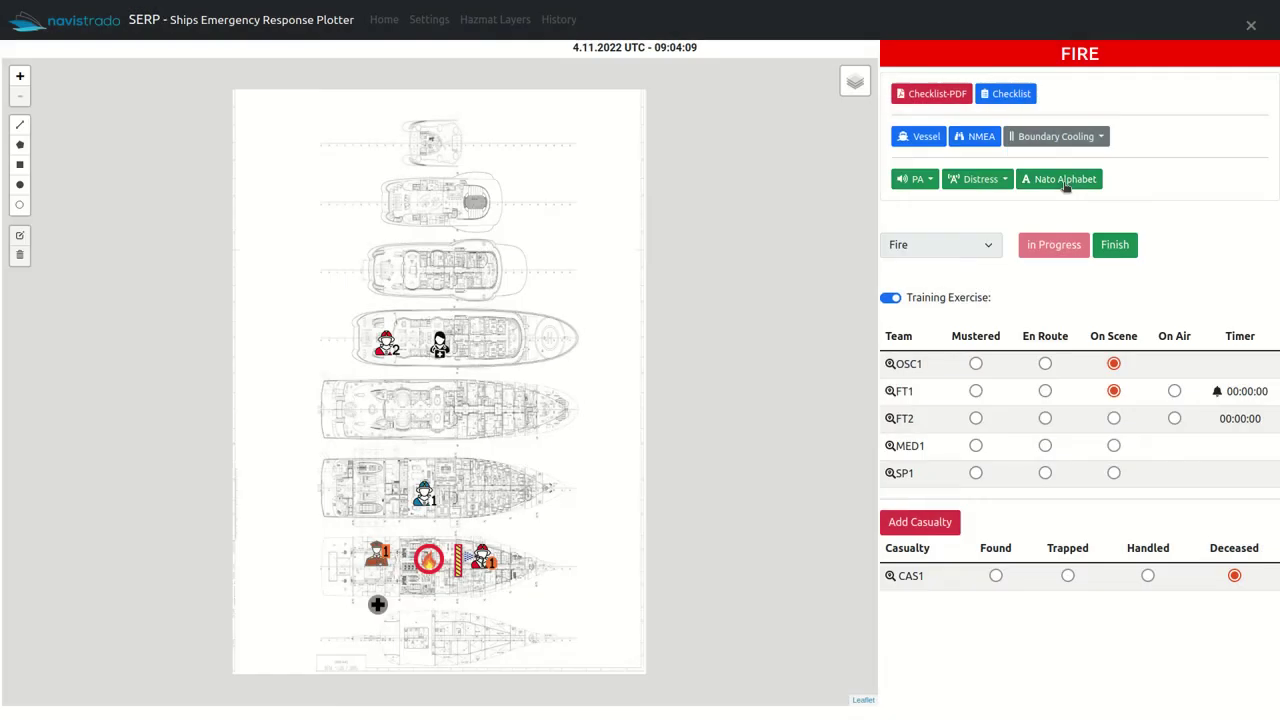
Step: Finish the Fire training incident to generate its FIRE incident report
{"action": "left_click", "coordinate": [1115, 250]}
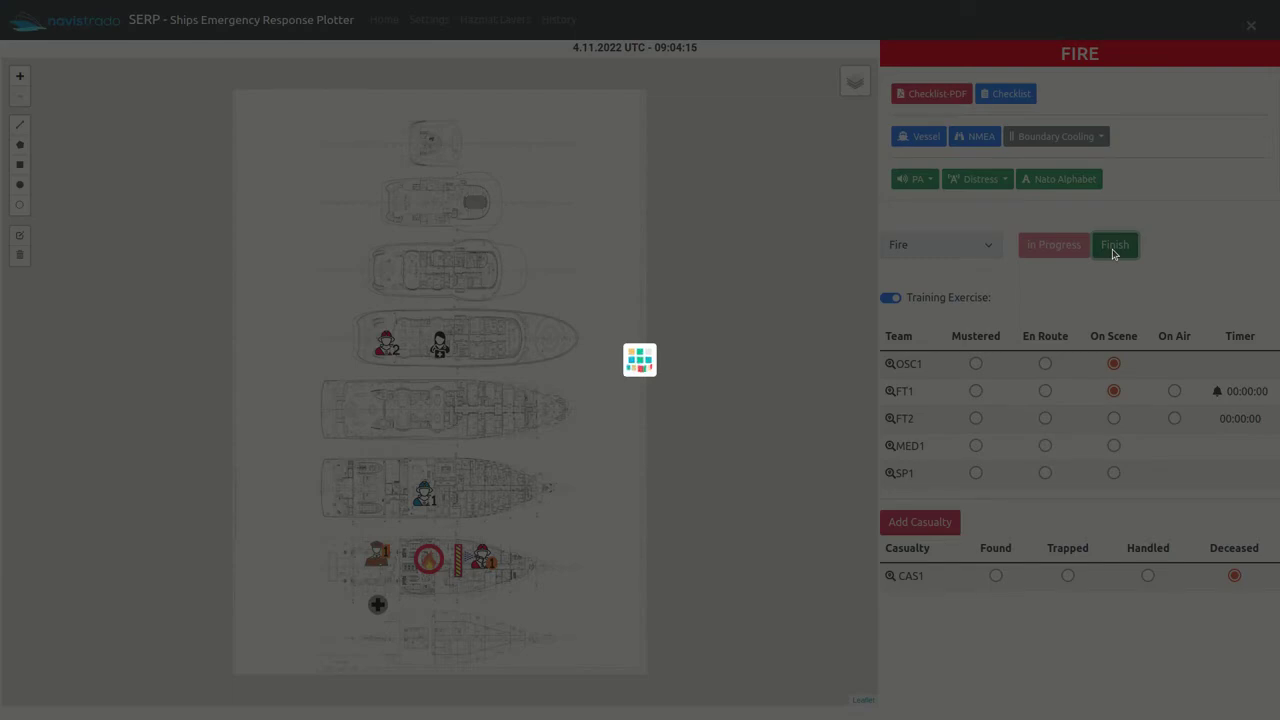